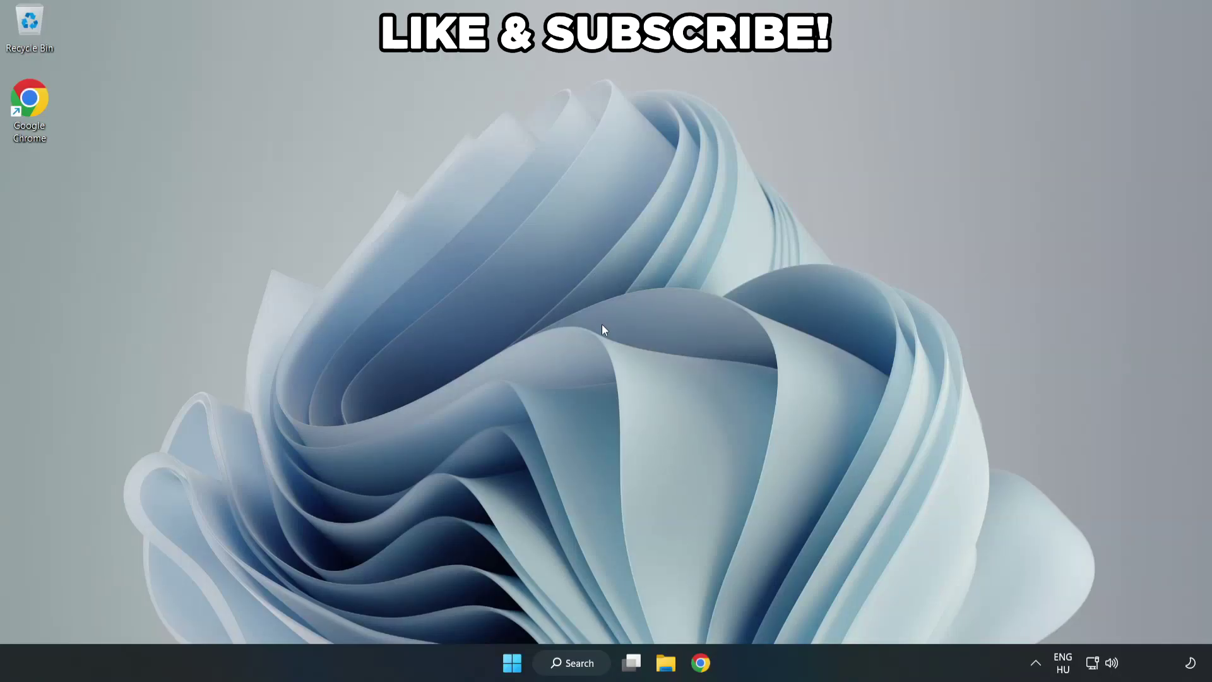
- Search Windows for 'edit power plan'
click(577, 665)
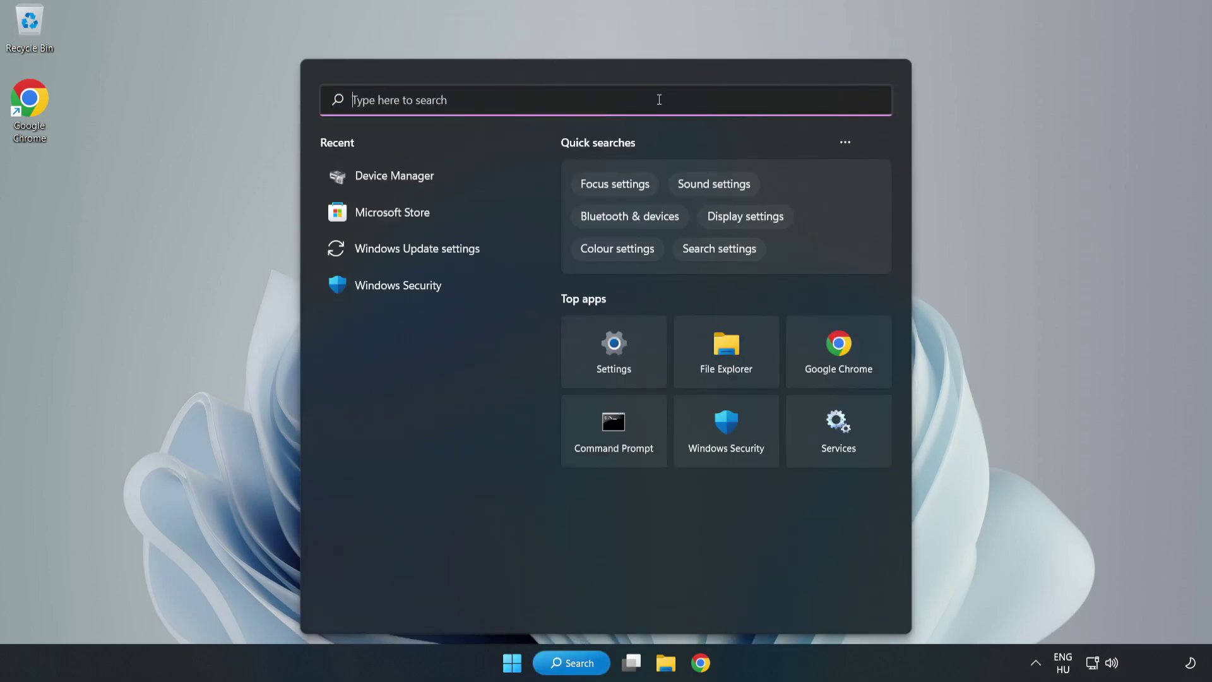
text(edit )
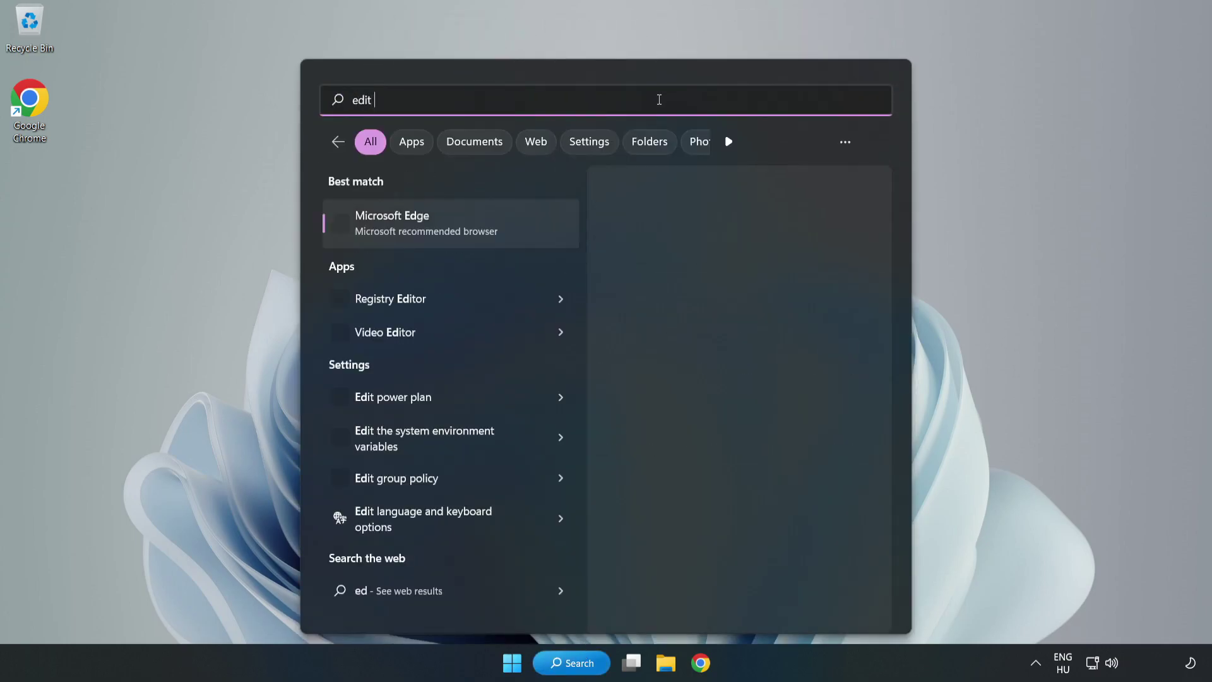
text(power pla)
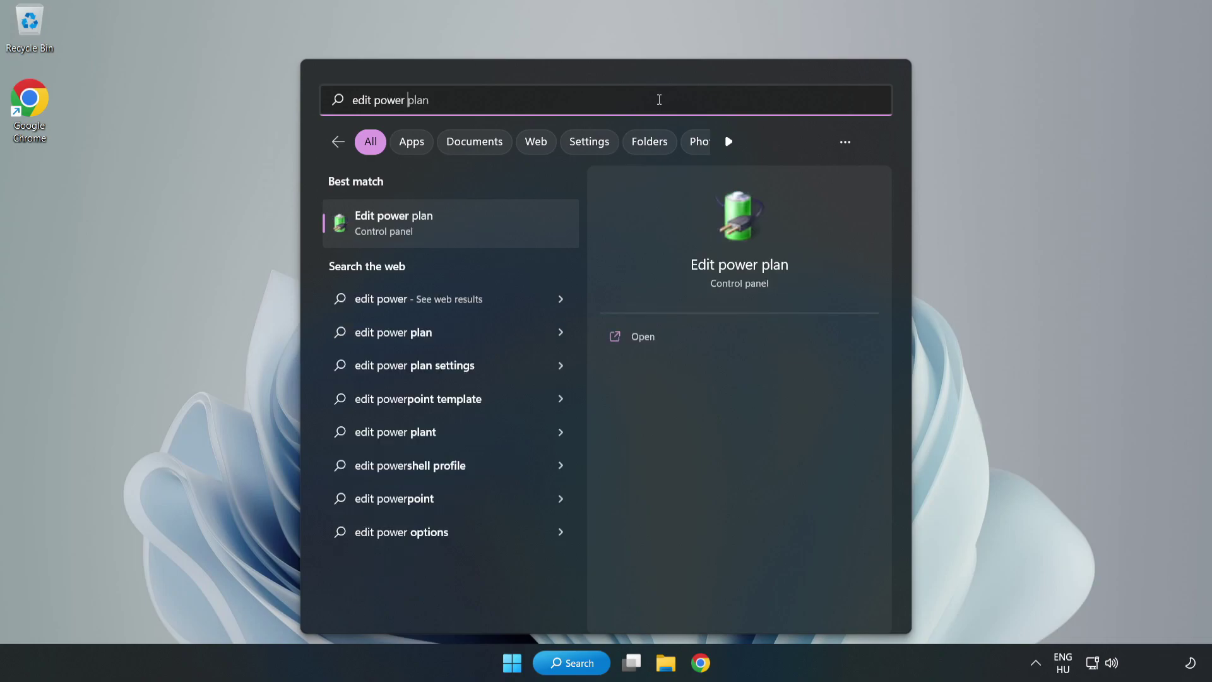
text(n)
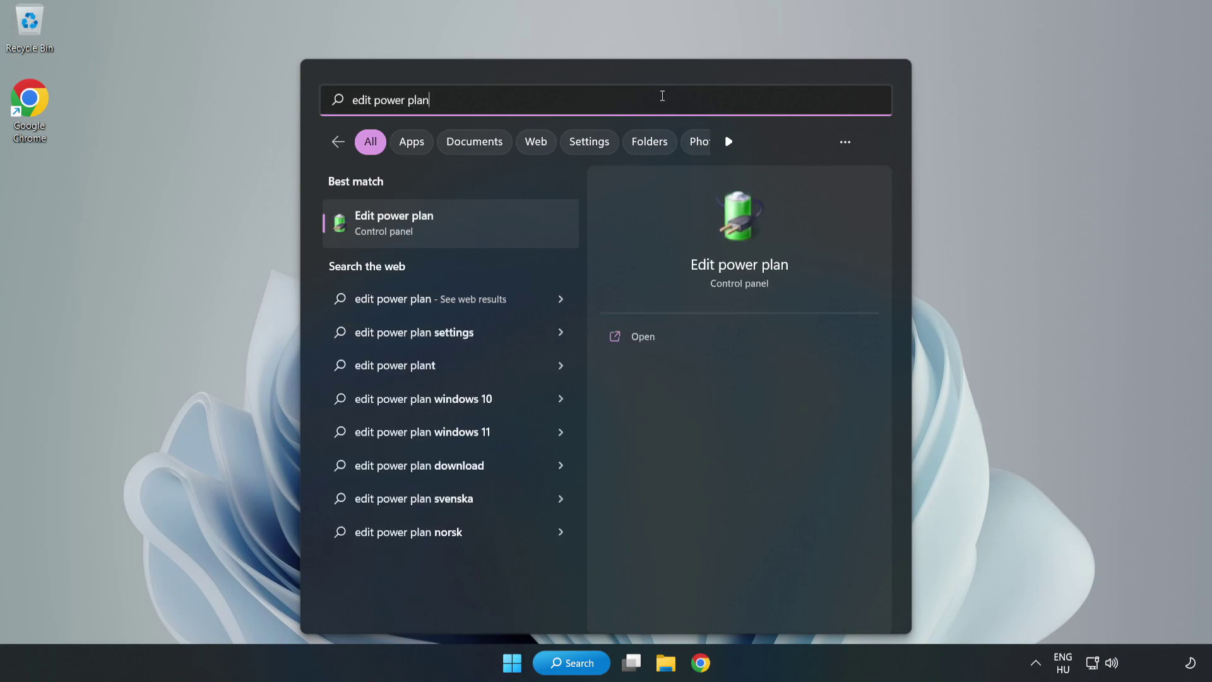
- Make High performance the active power plan instead of Balanced in Power Options
click(459, 226)
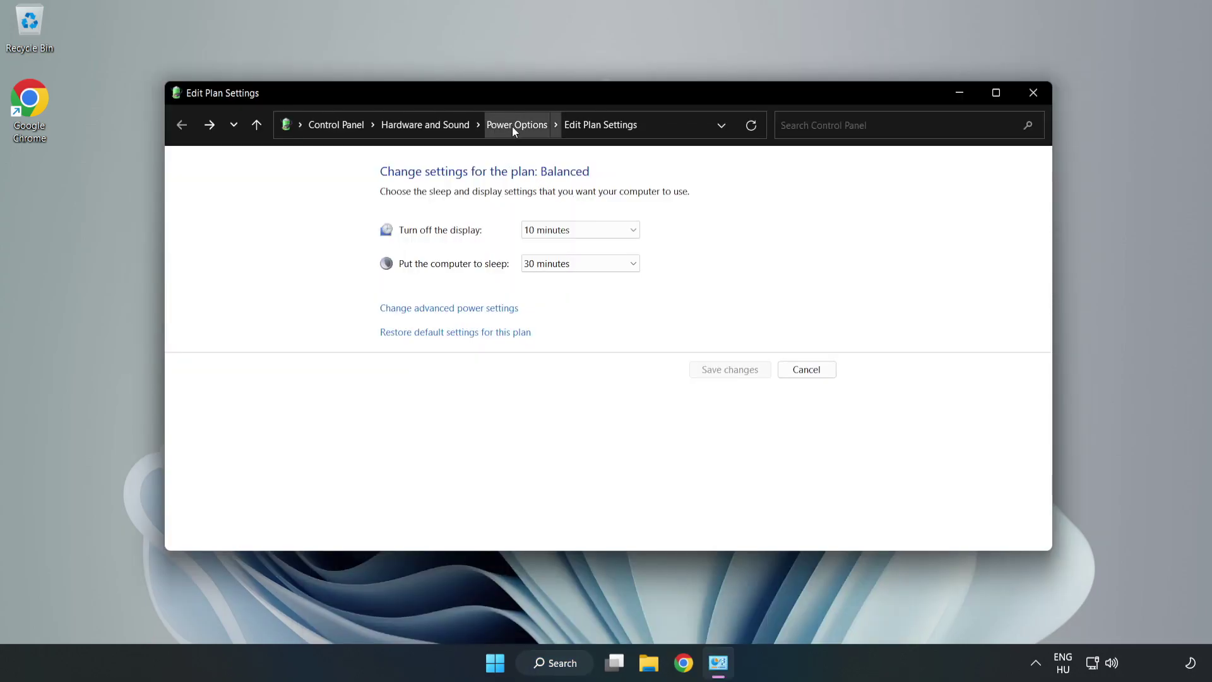
click(513, 125)
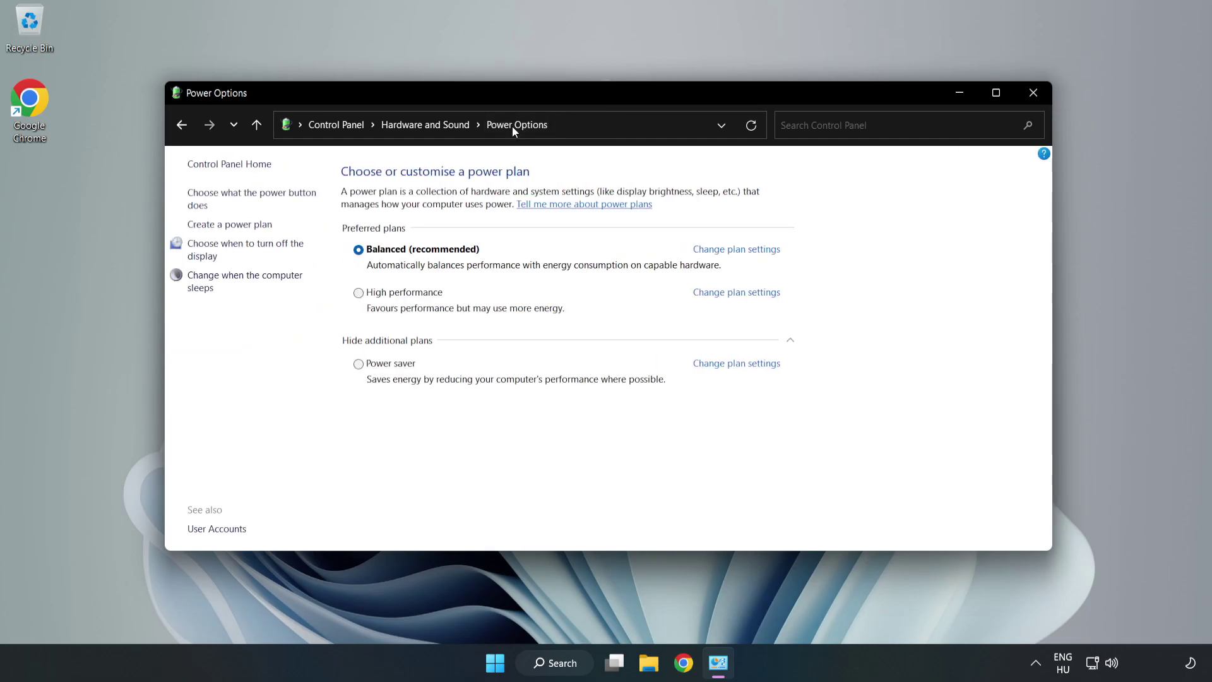
click(398, 297)
- Close Power Options and search Windows for 'device manager'
click(1033, 94)
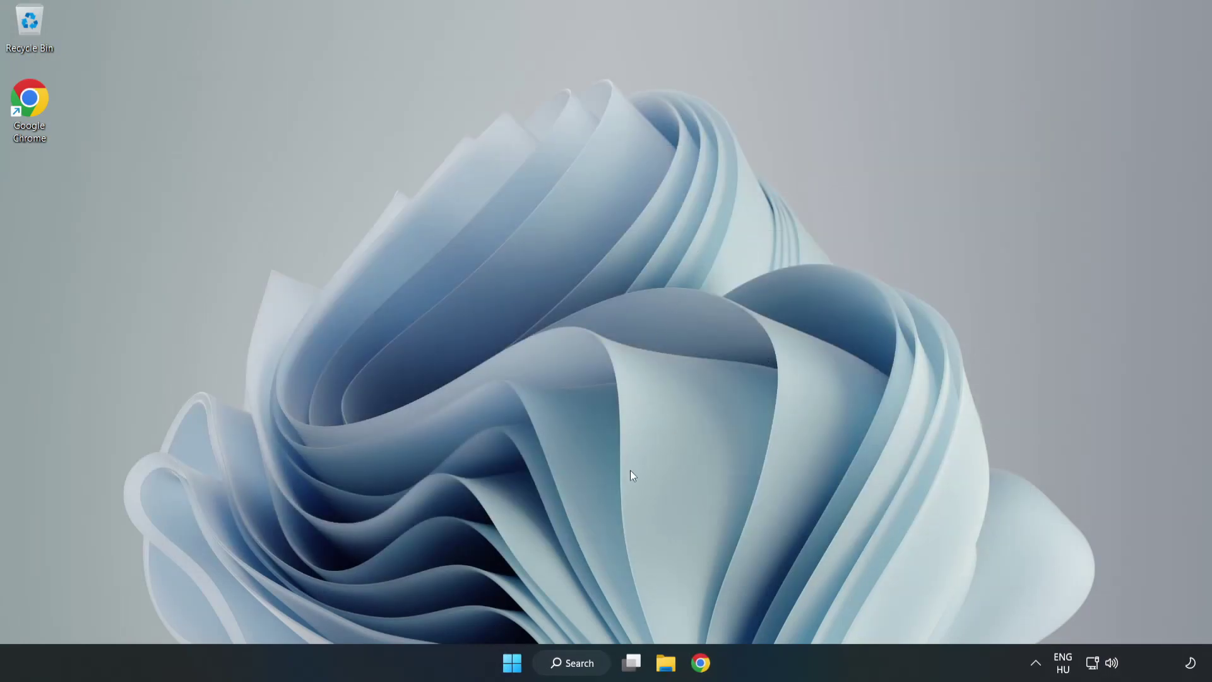
click(589, 664)
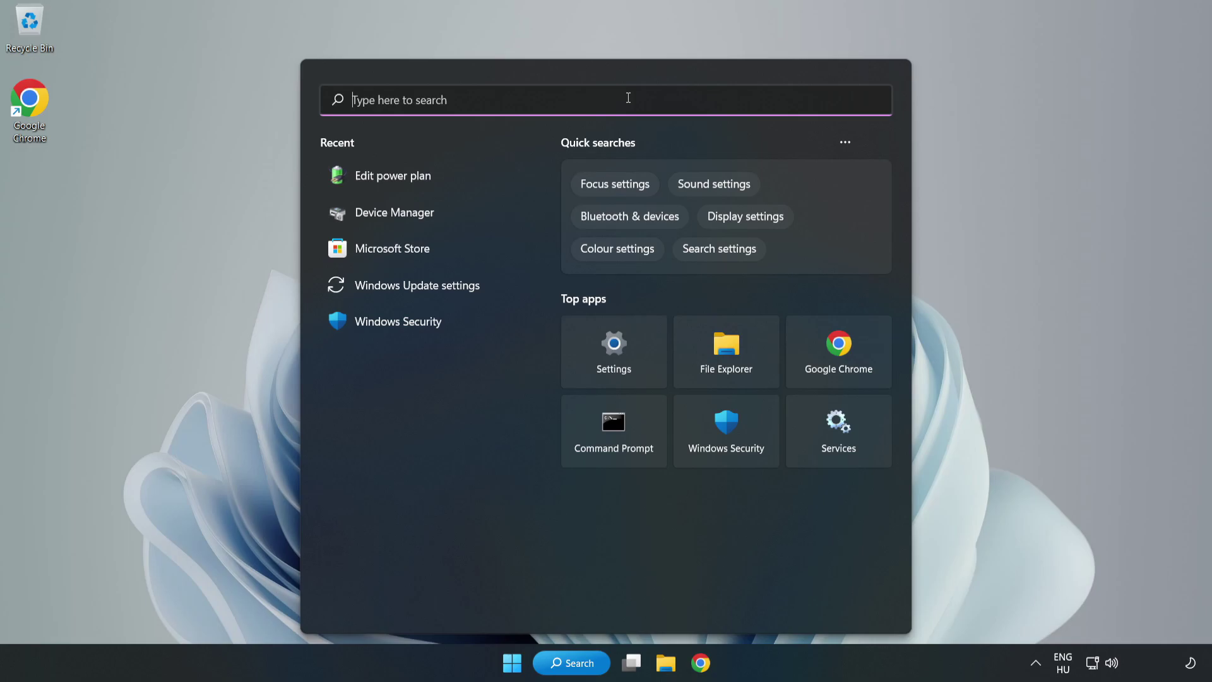
text(device mana)
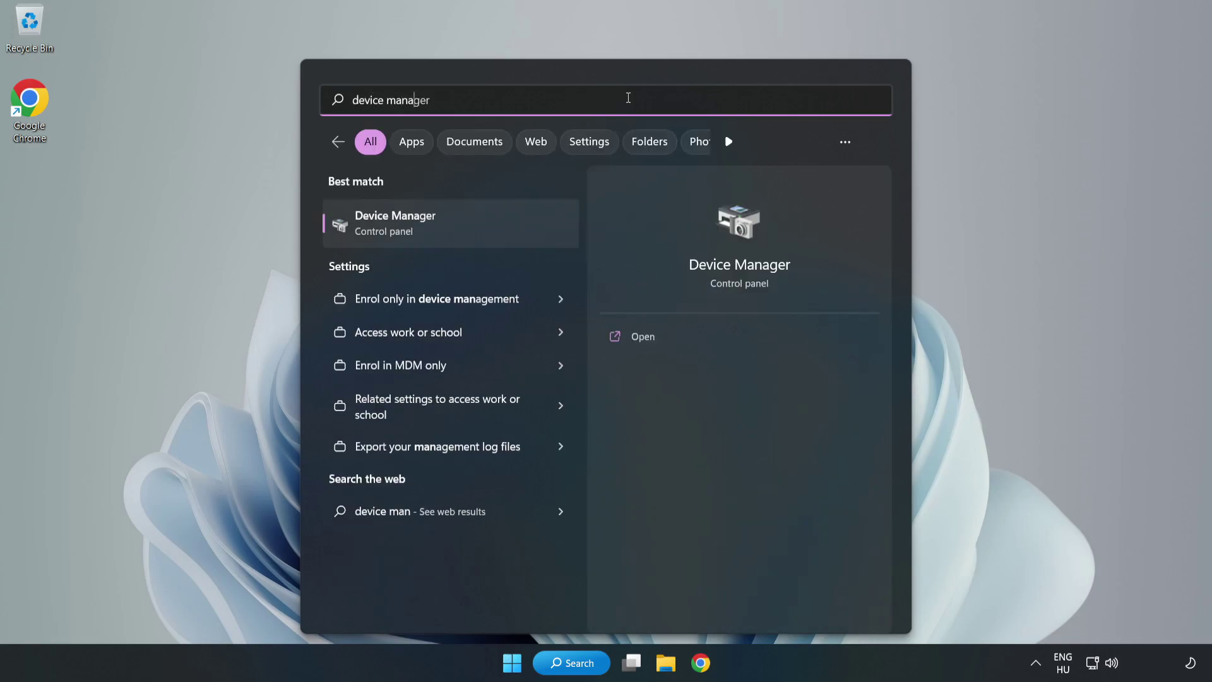
text(ger)
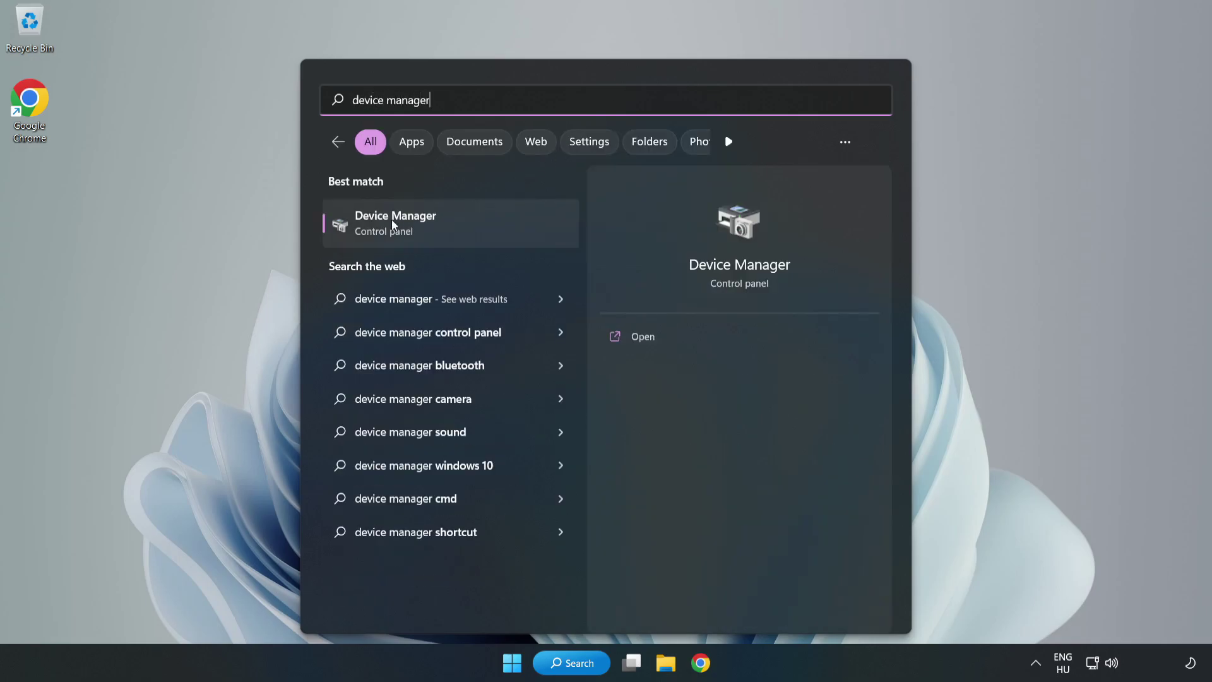
- Open Device Manager, expand Display adapters and bring up the VMware SVGA 3D context menu
click(441, 225)
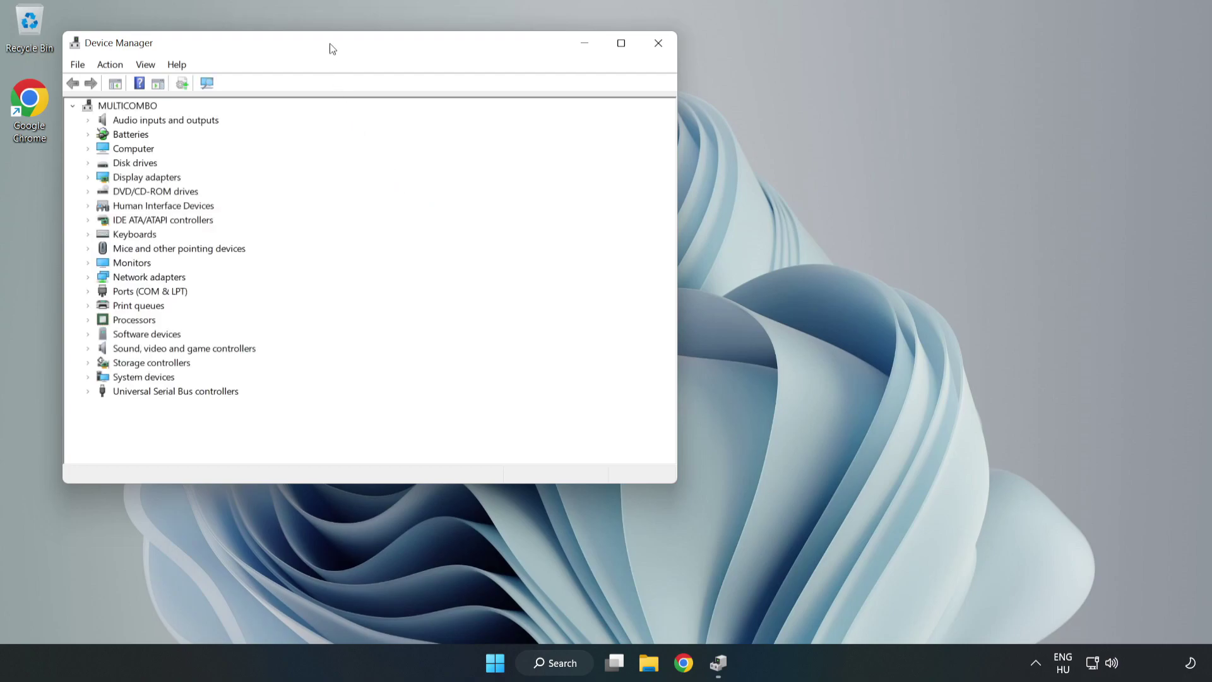
drag(331, 46, 557, 123)
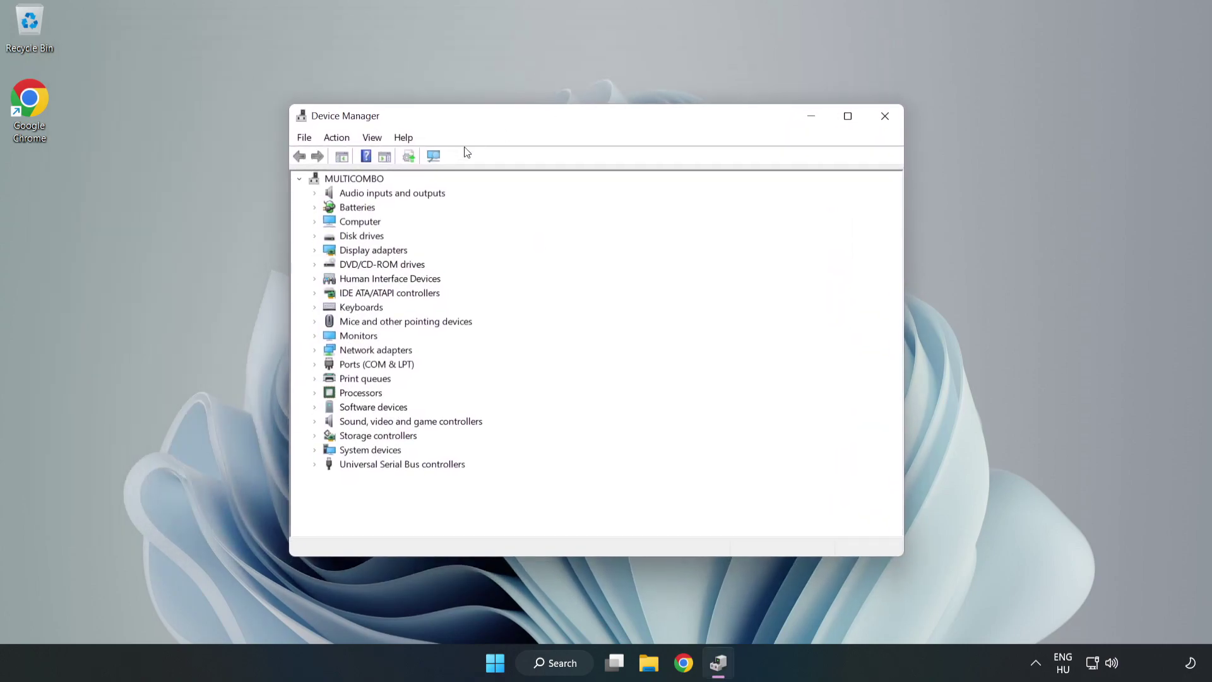
click(373, 250)
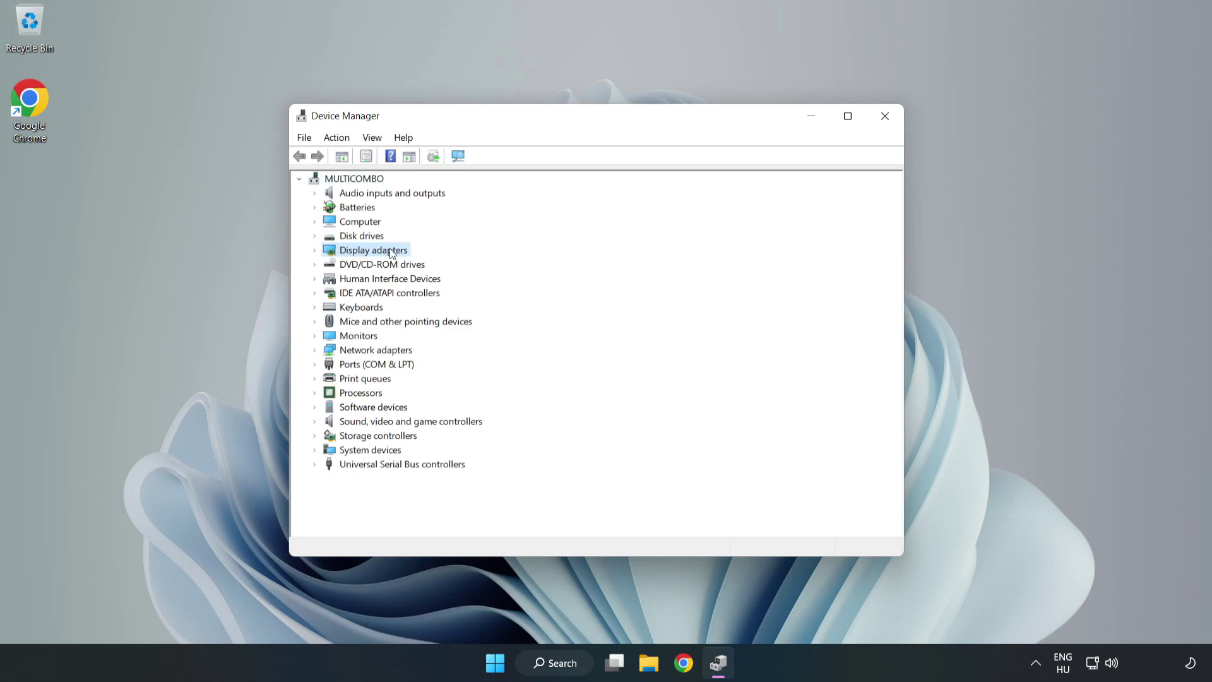
click(315, 252)
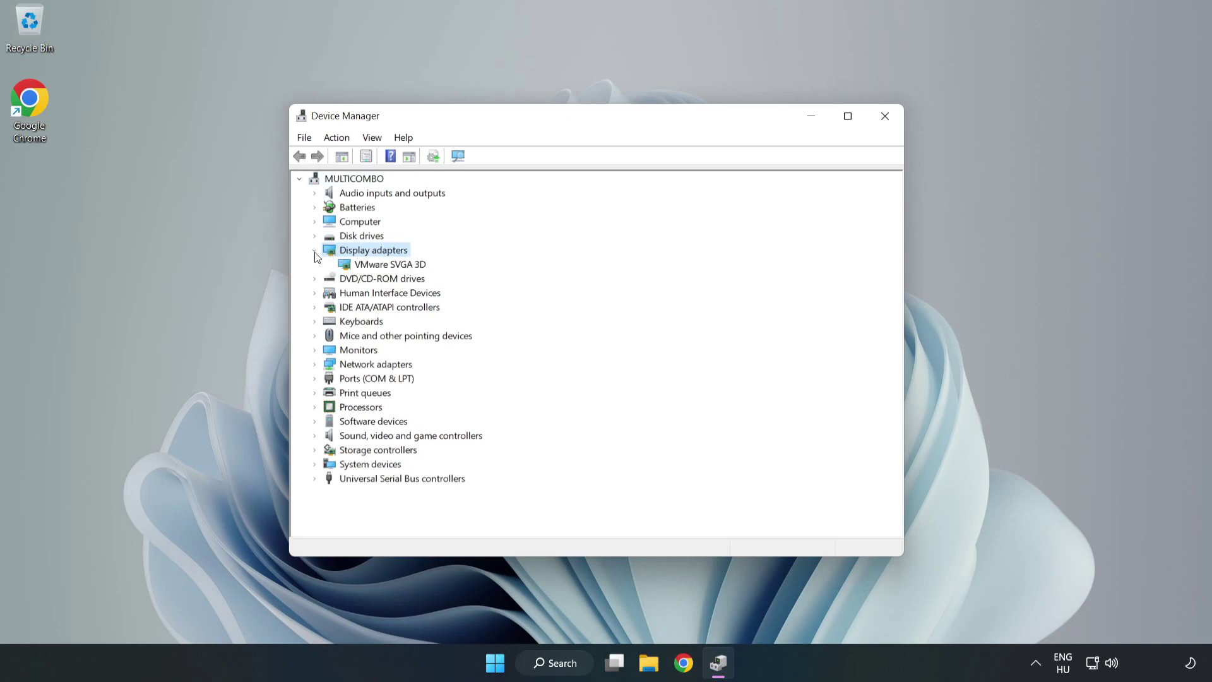
click(355, 265)
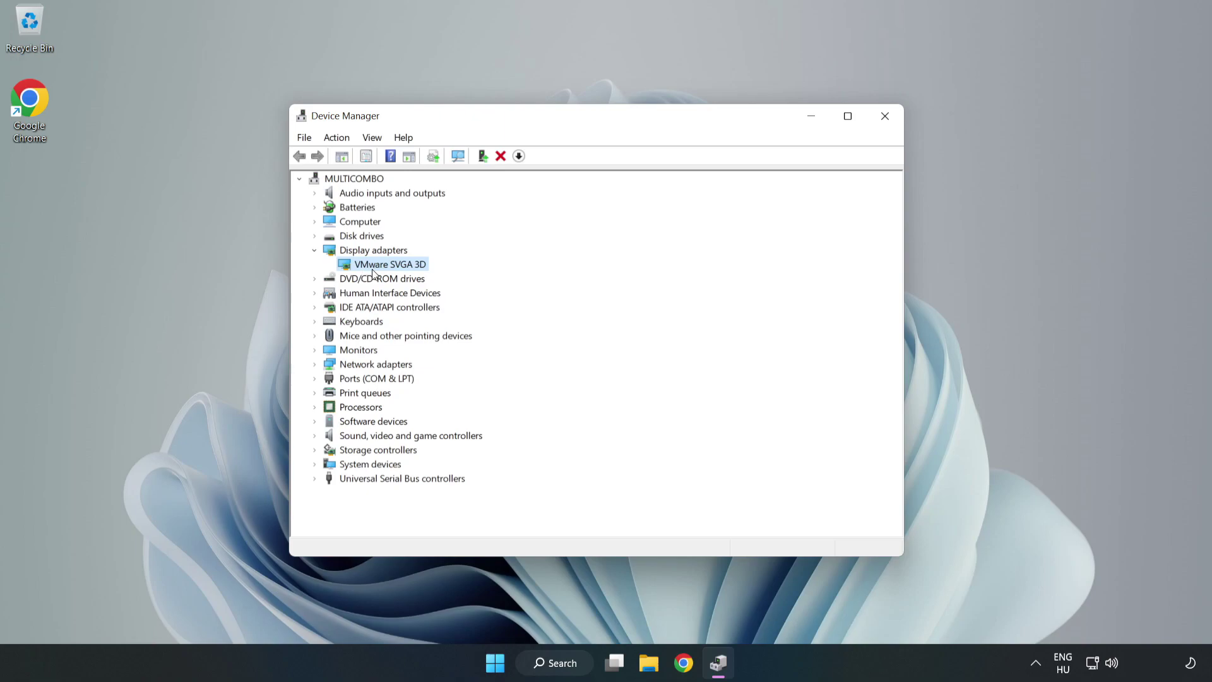
right_click(387, 265)
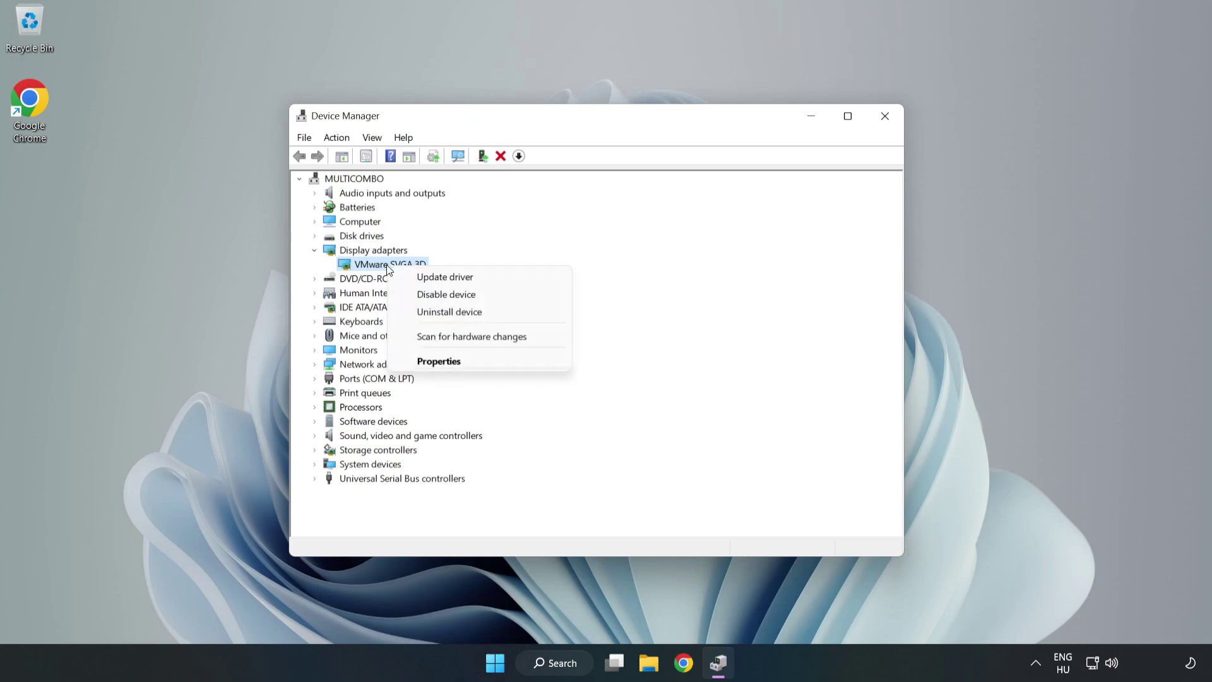
- Search automatically for a VMware SVGA 3D driver update, which finds none, then close Device Manager
click(458, 281)
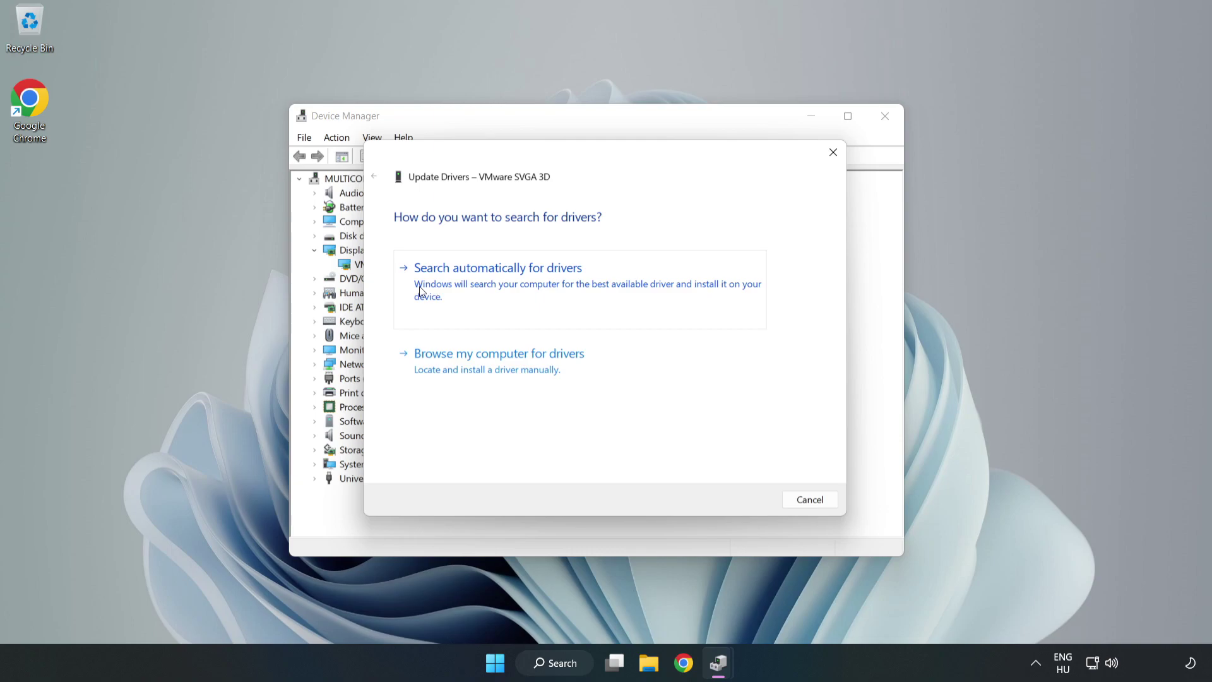
click(499, 285)
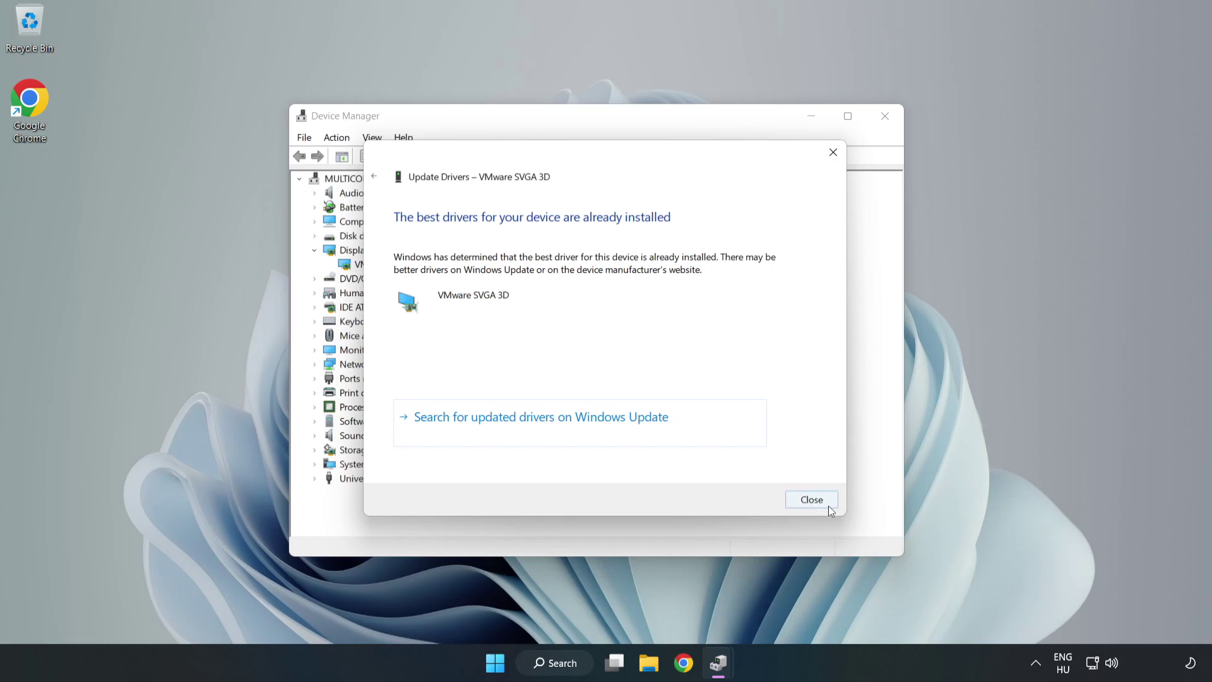
click(812, 499)
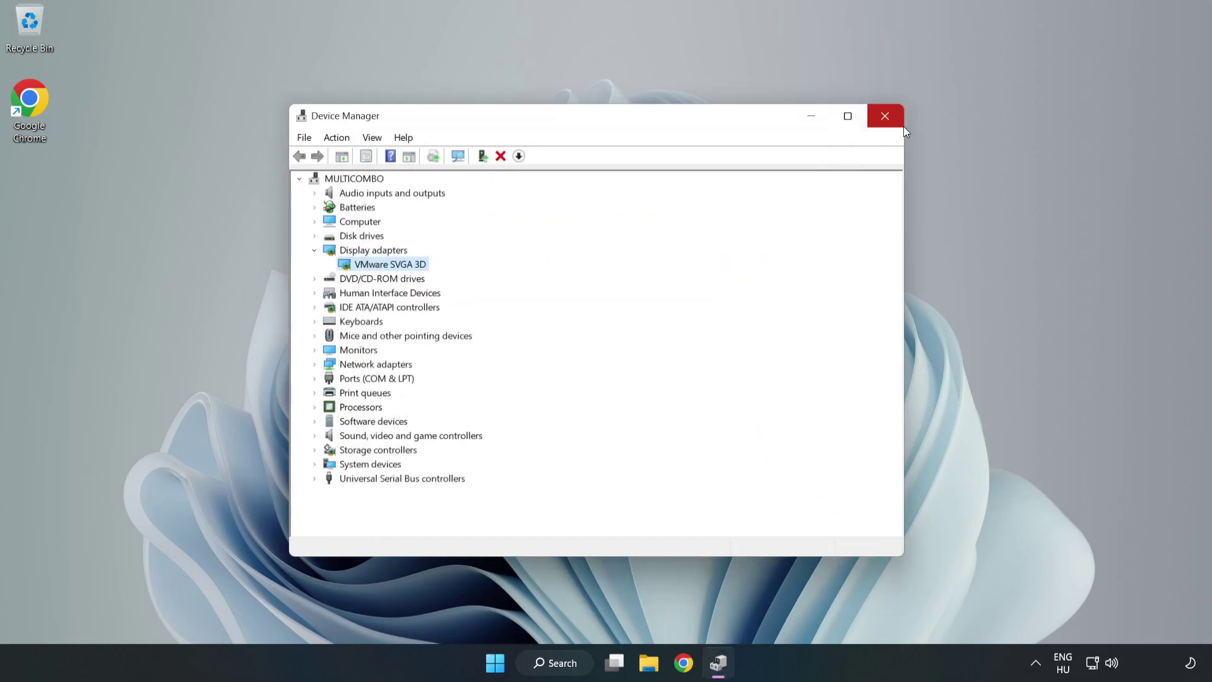
click(885, 116)
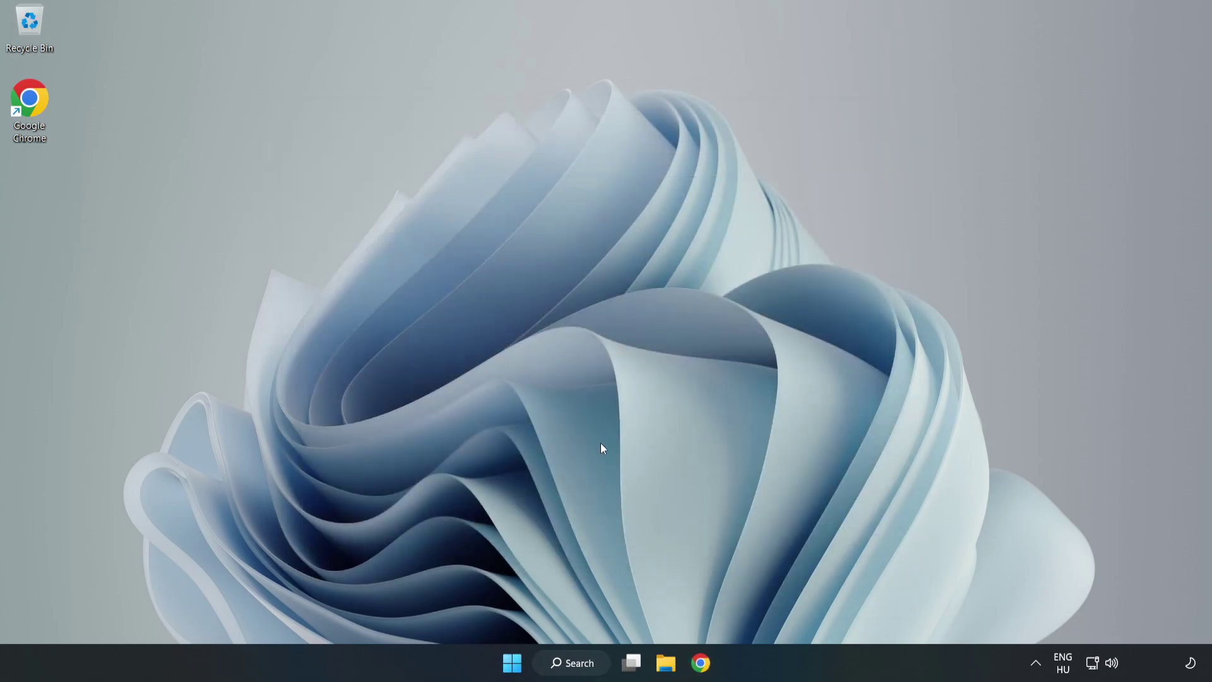
- Search 'game mode' and open the Gaming > Game Mode settings page
click(586, 668)
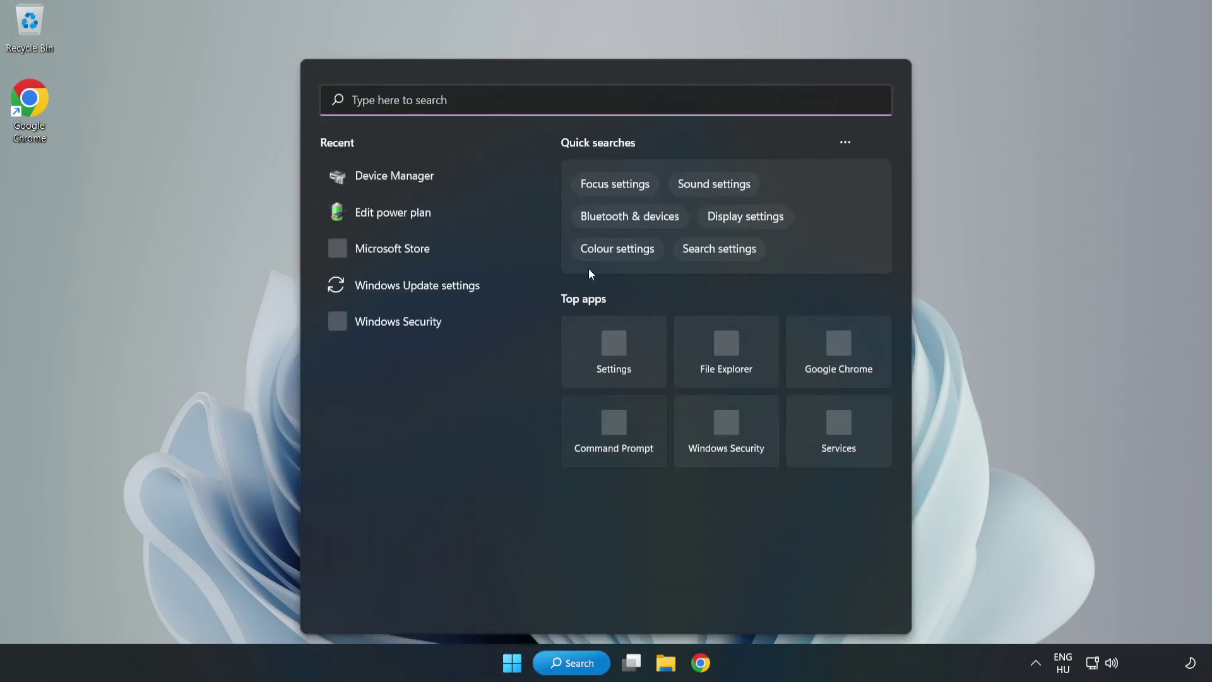
text(game mode)
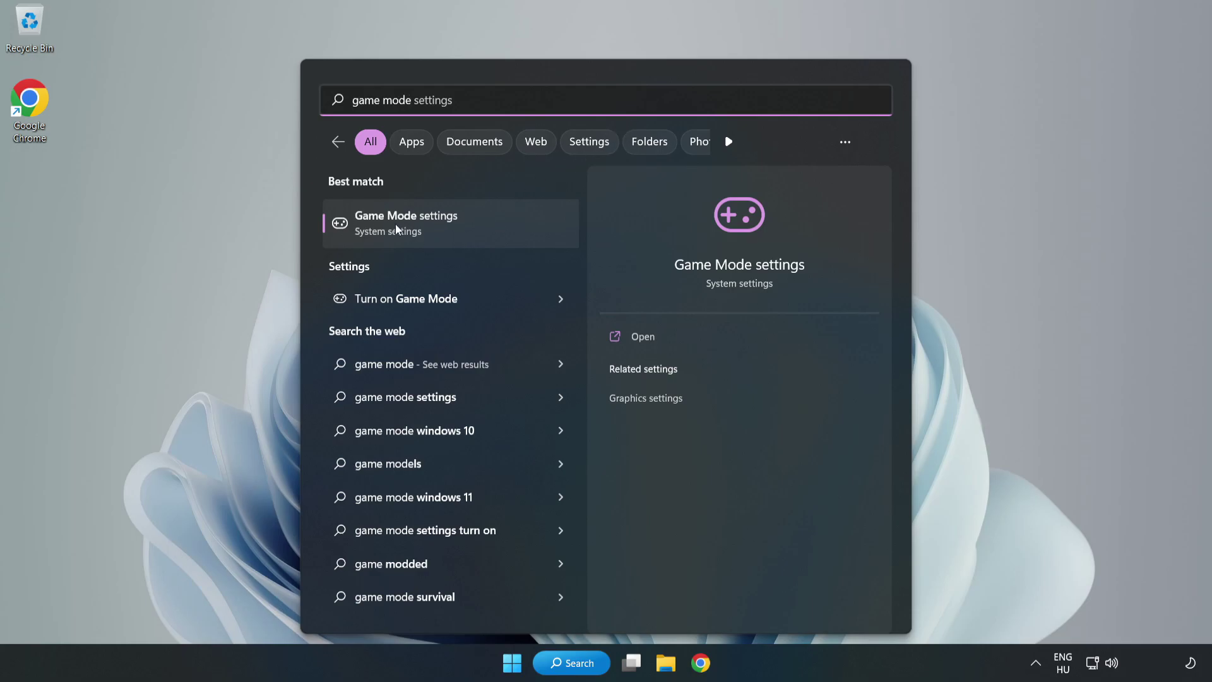
click(434, 228)
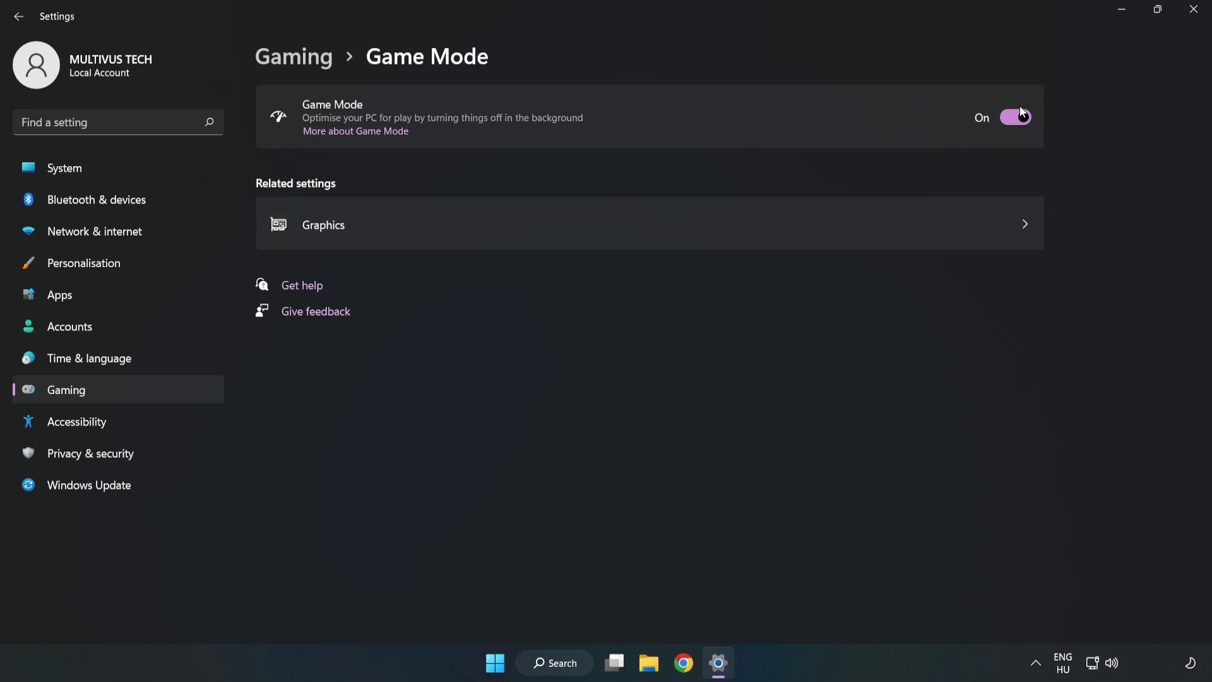
- Turn Off the Xbox Game Bar option for opening it with a controller button
click(309, 64)
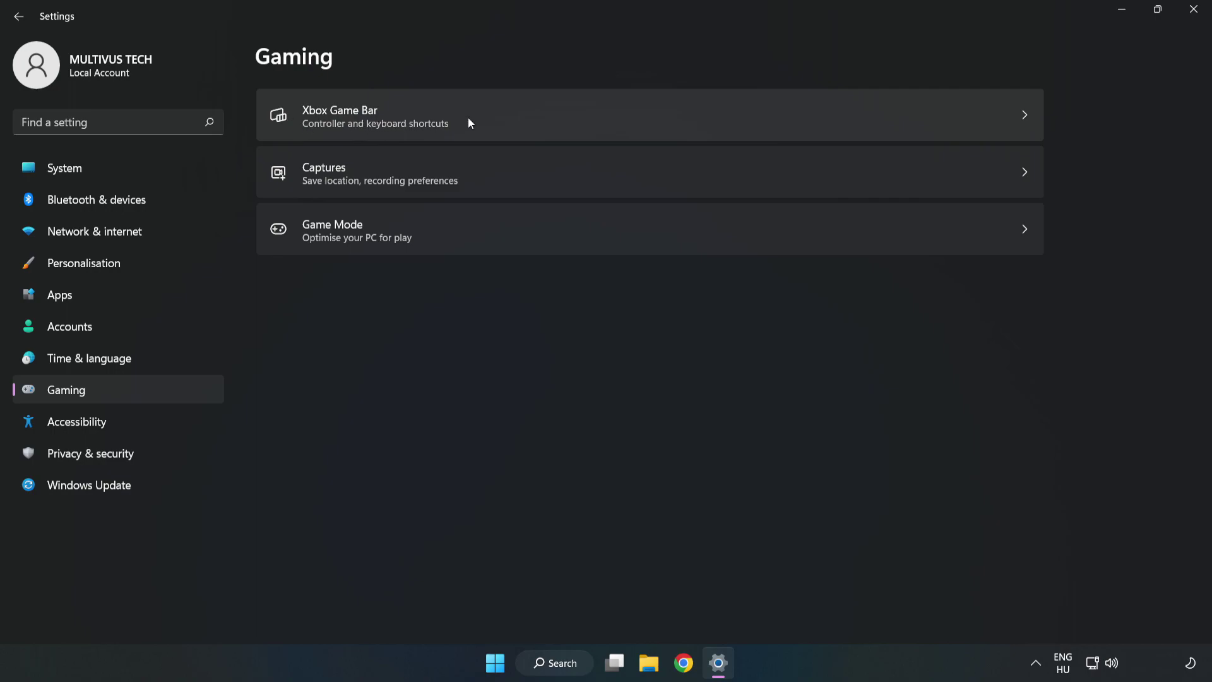
click(514, 114)
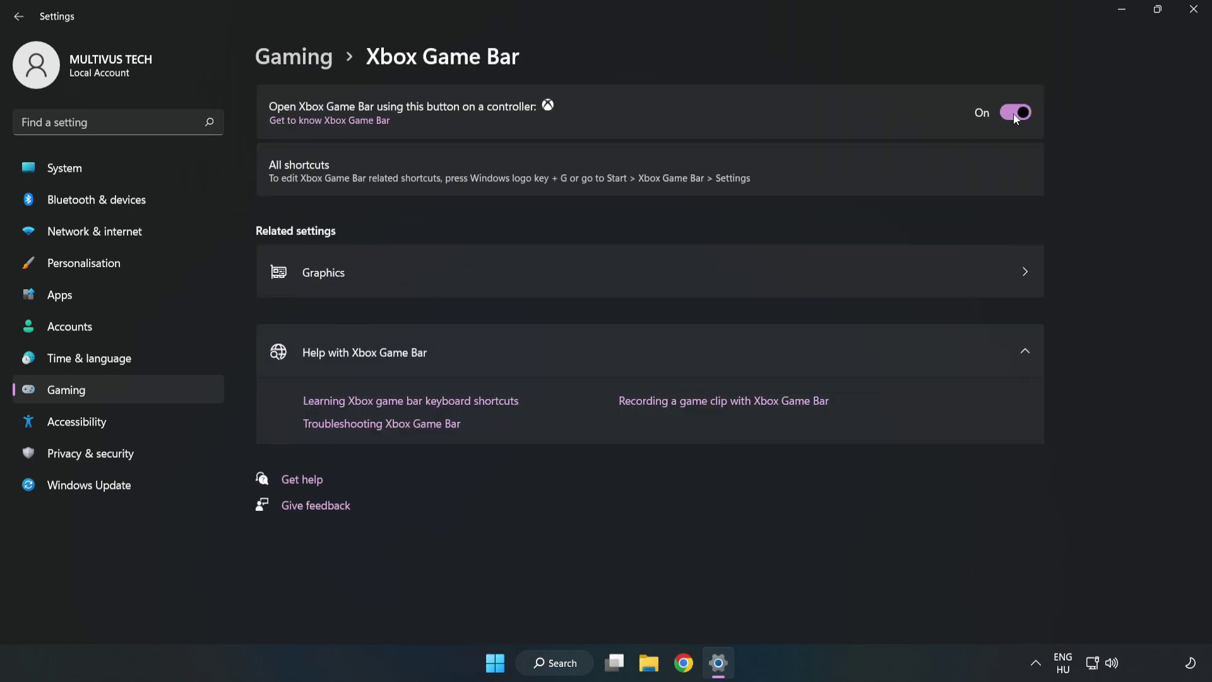
click(1015, 114)
- Close Settings and launch Task Manager from the Start button's quick-tools menu
click(1194, 12)
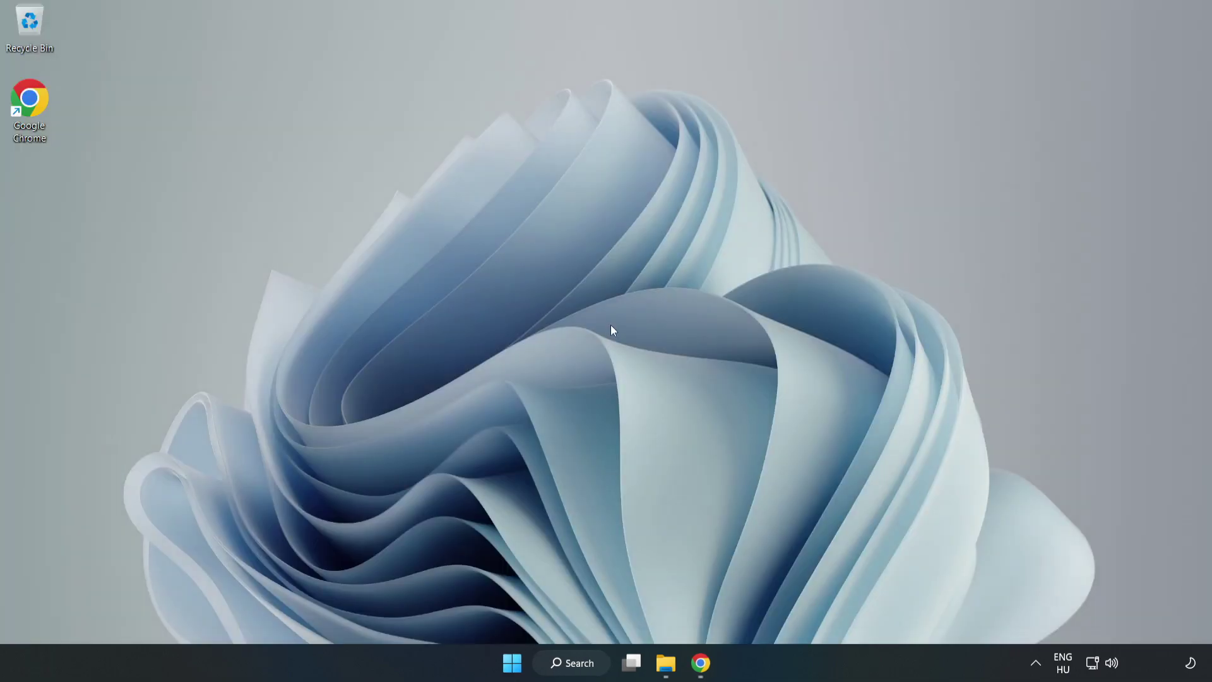
right_click(516, 668)
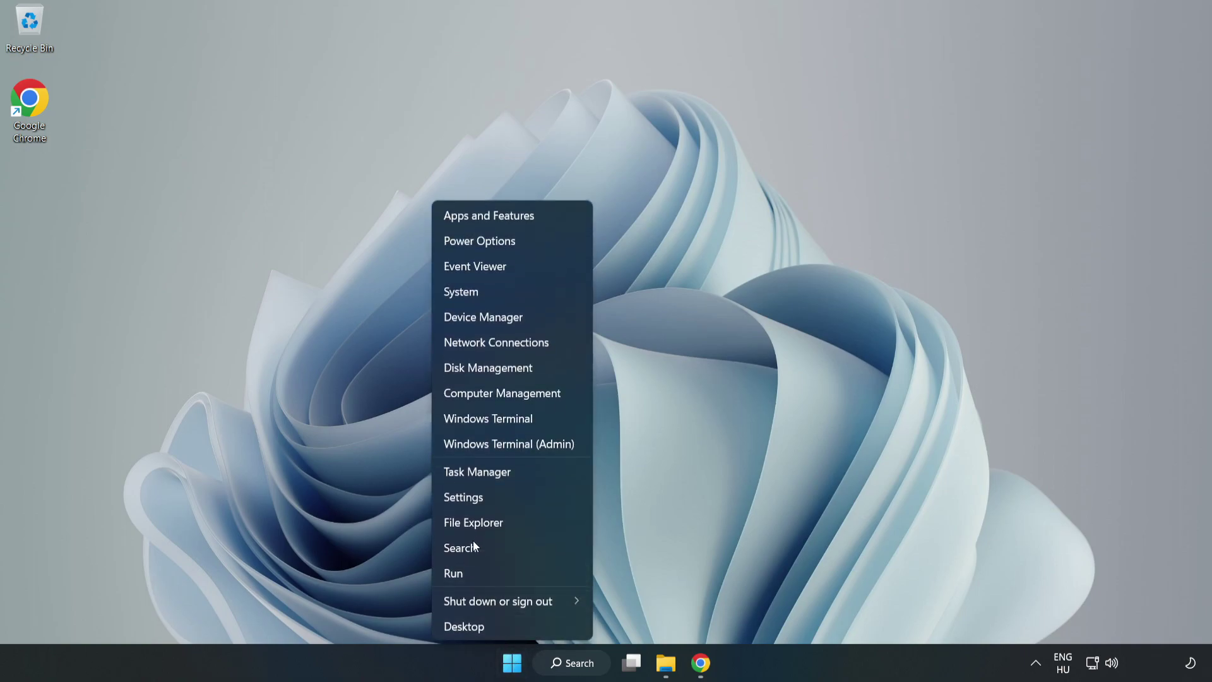
click(531, 472)
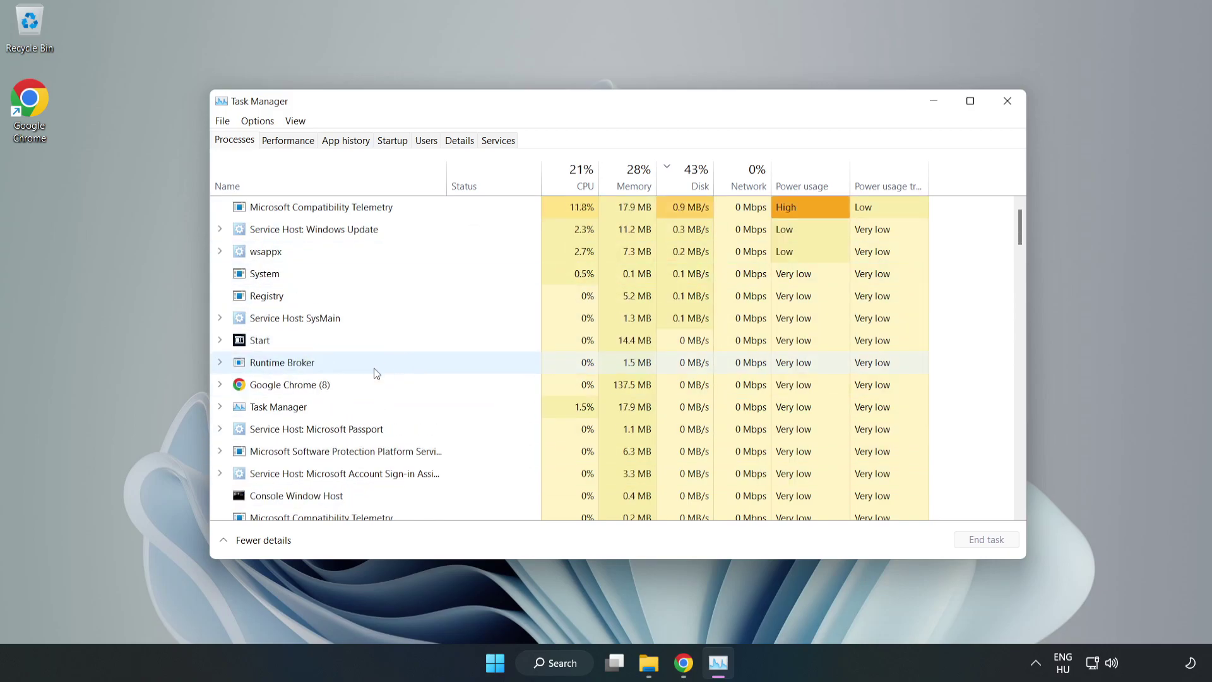
- End the Google Chrome process and show the Startup apps list
click(328, 386)
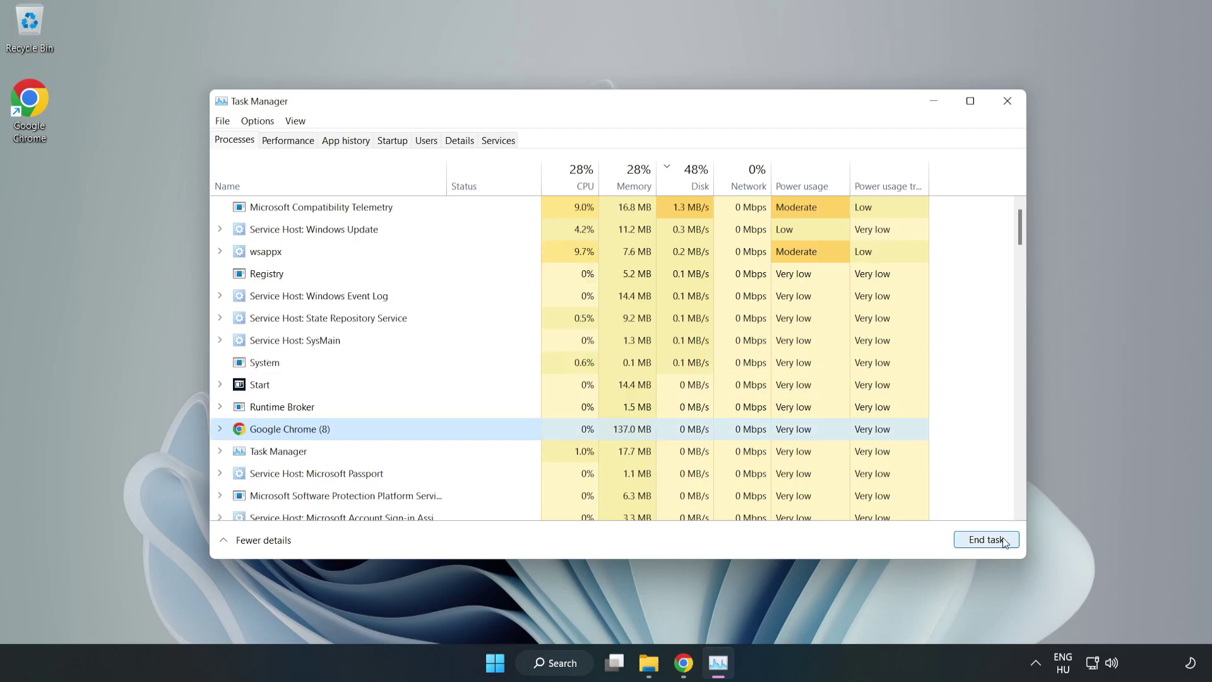
click(981, 542)
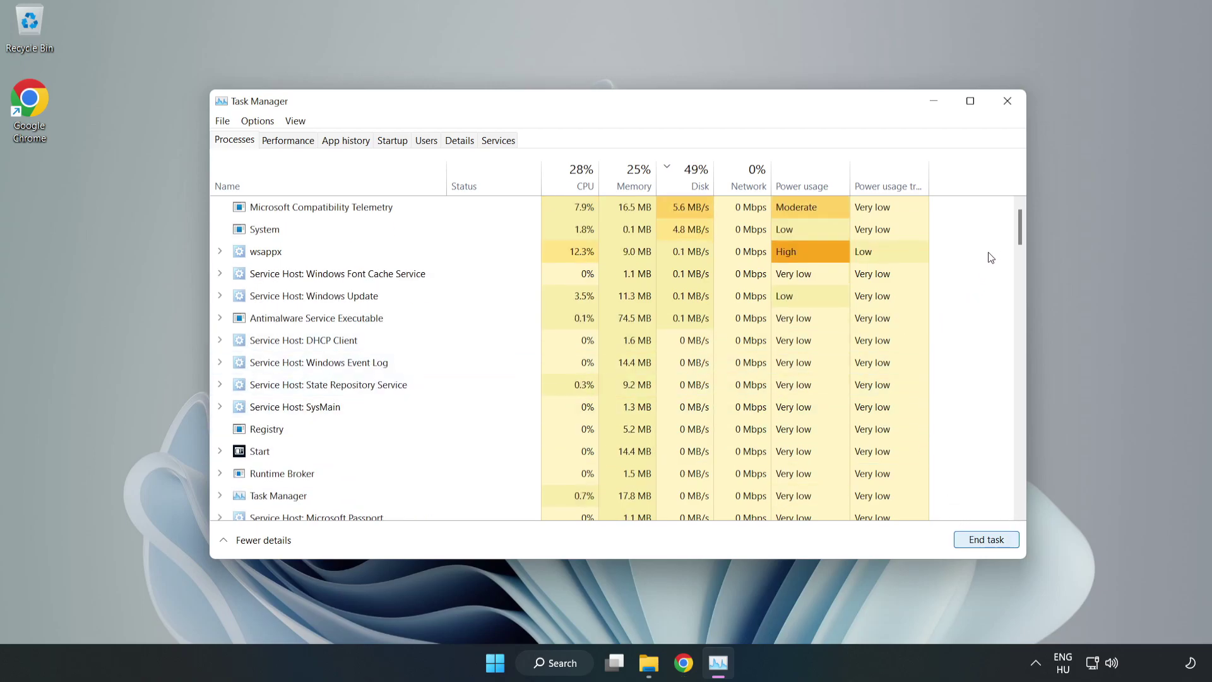
mouse_move(1024, 230)
mouse_down()
mouse_move(1021, 433)
mouse_move(1002, 236)
mouse_up()
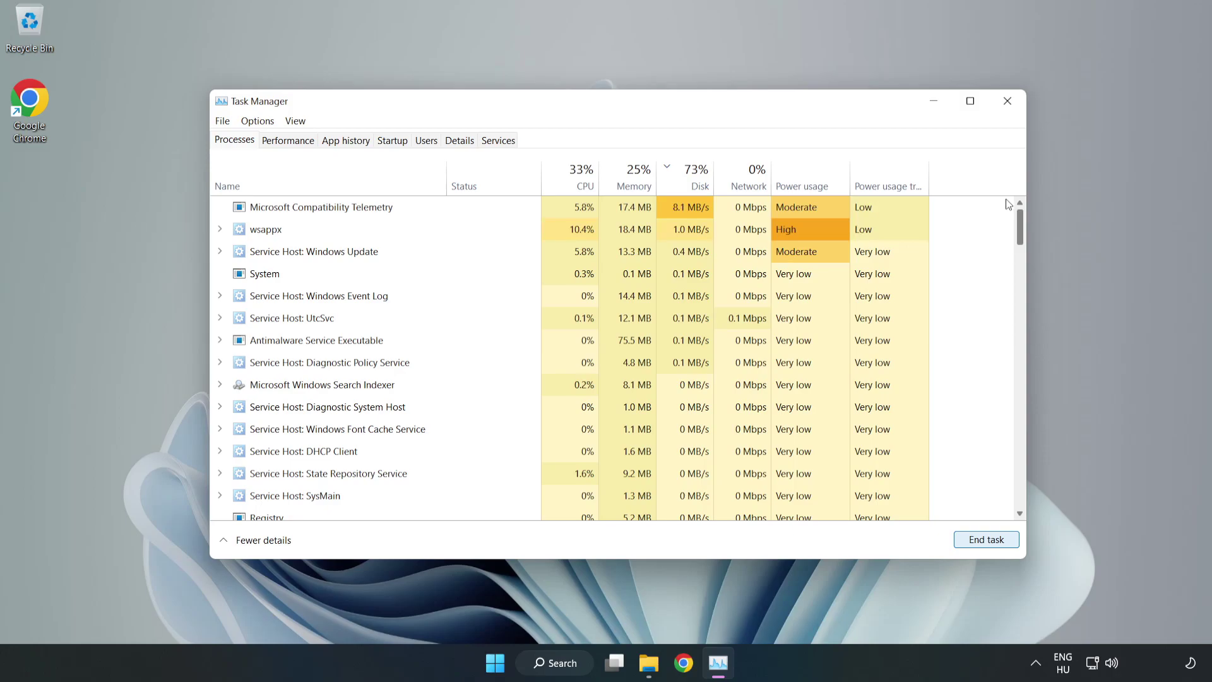
click(399, 145)
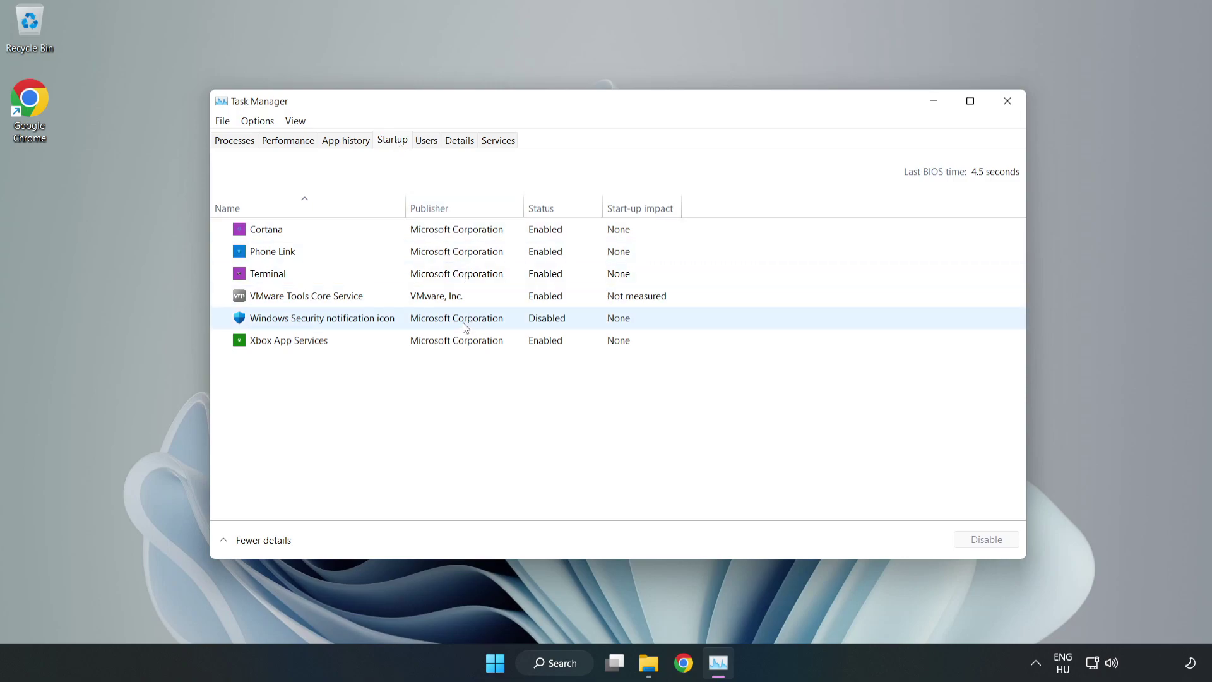
- Disable Cortana, Phone Link, Terminal and Xbox App Services on the Startup tab, then close Task Manager
click(457, 230)
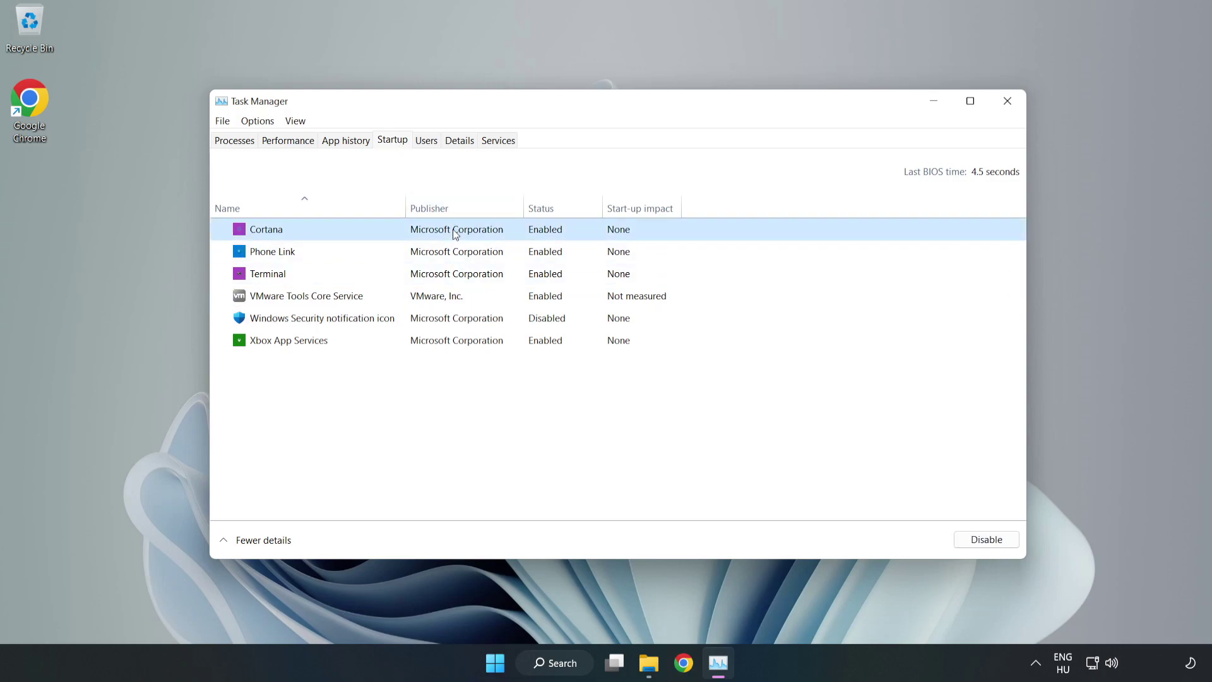
click(975, 543)
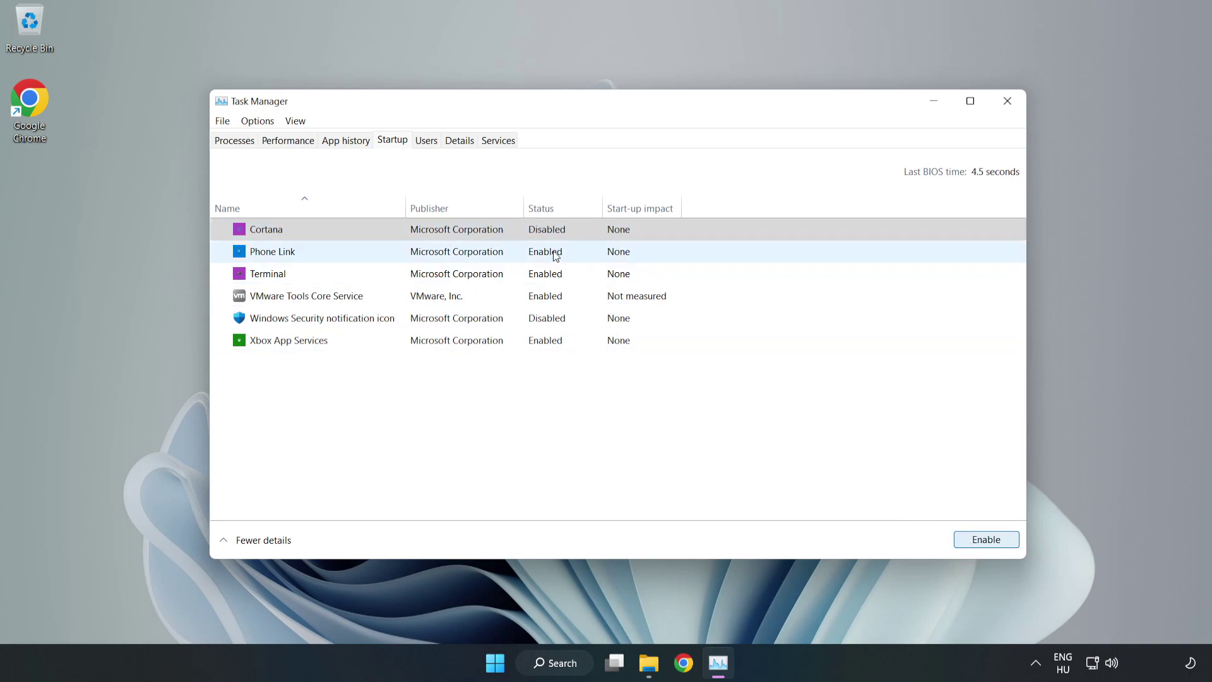
click(557, 255)
click(975, 542)
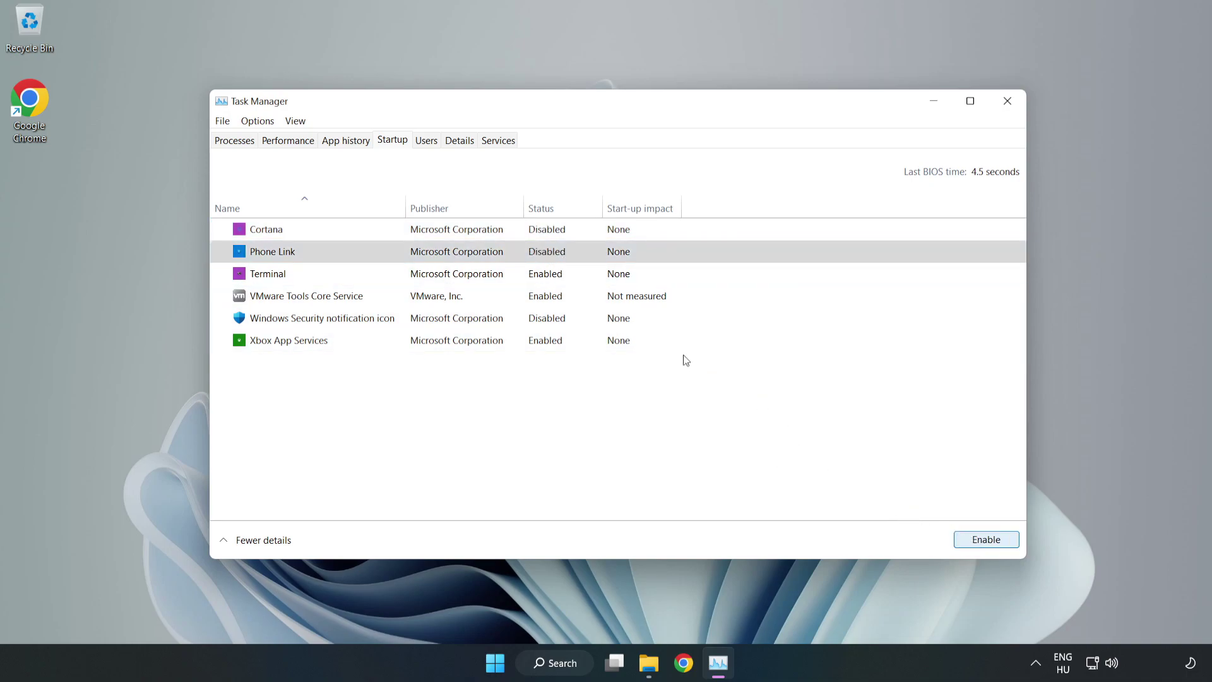
click(557, 276)
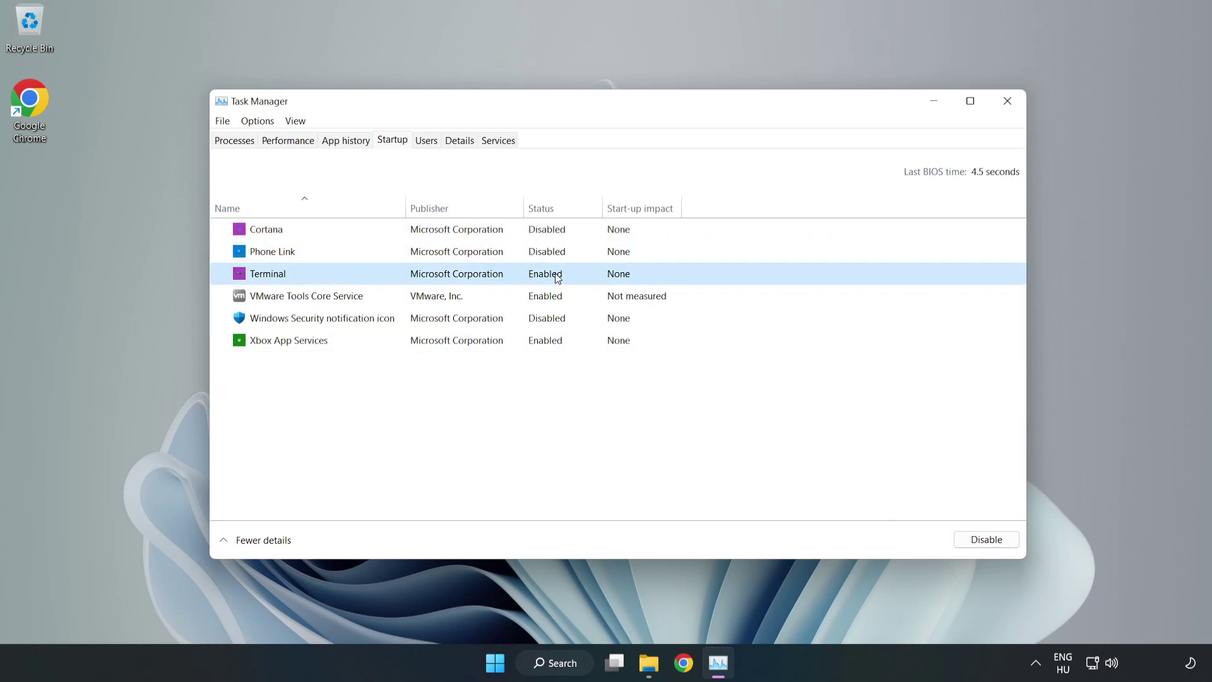
click(982, 540)
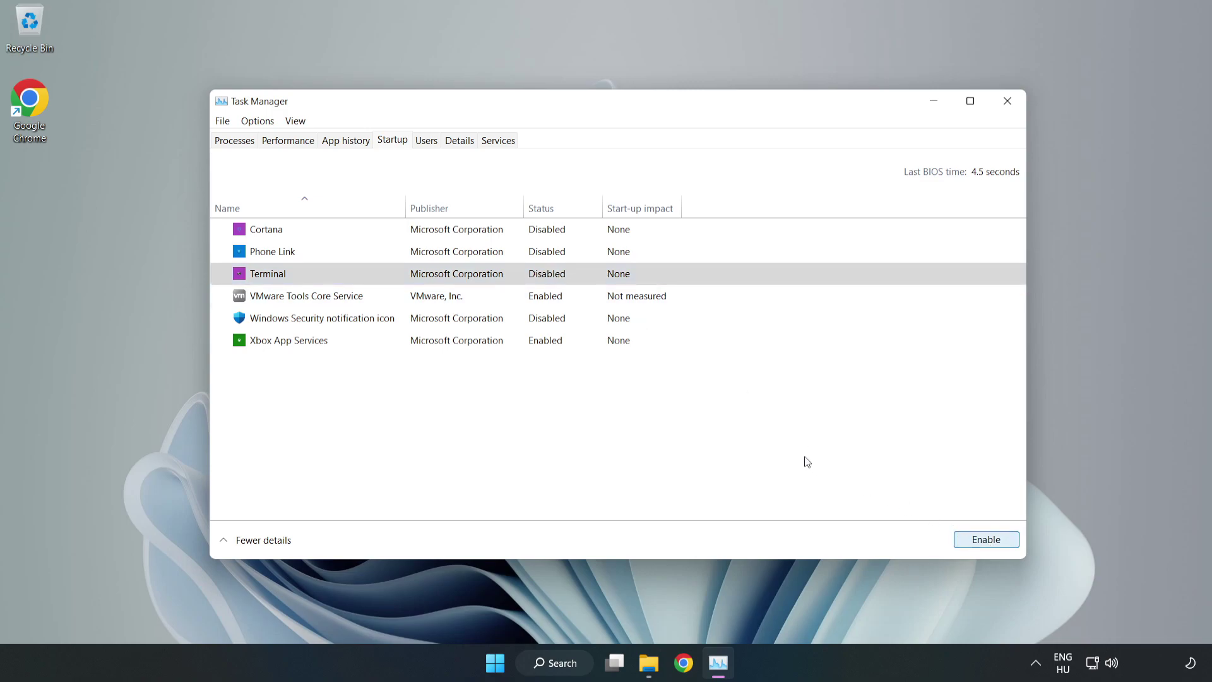
click(418, 342)
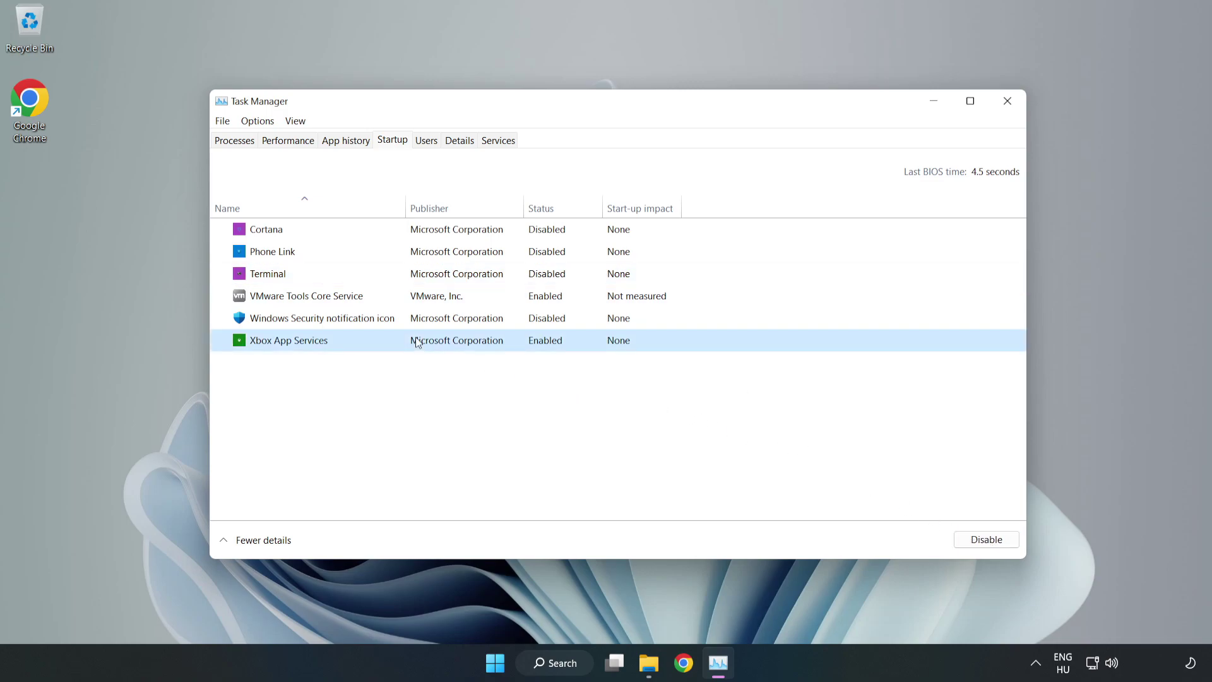
click(964, 544)
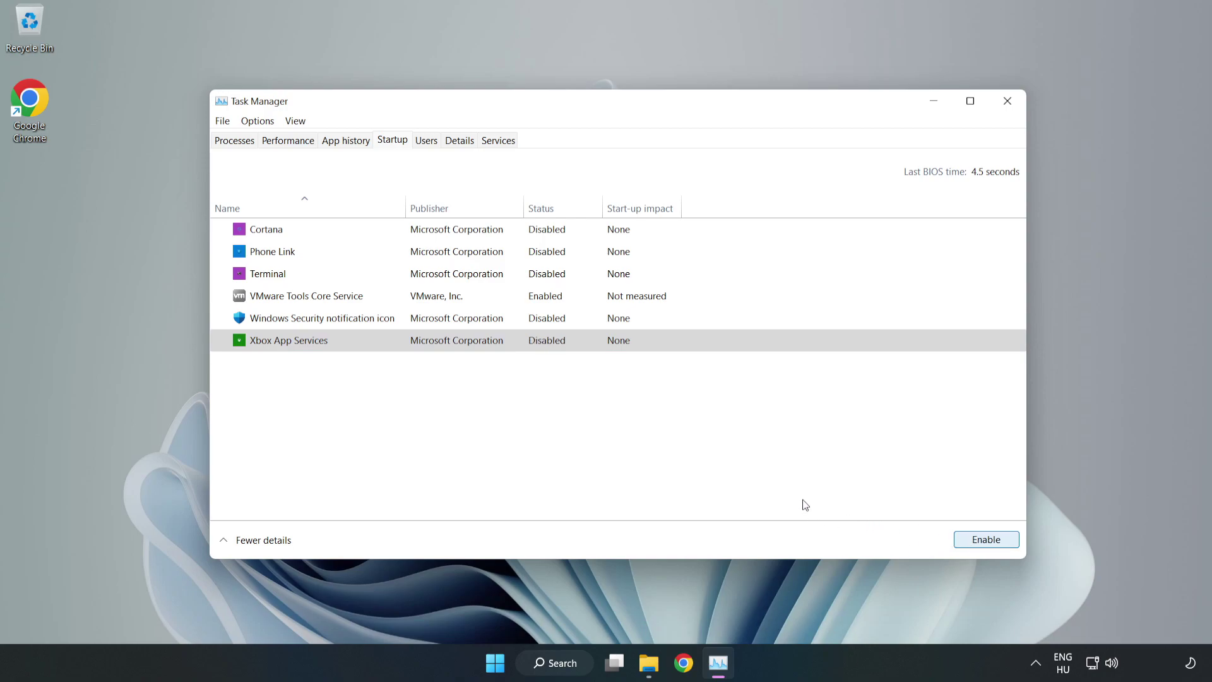
click(1007, 108)
click(1007, 106)
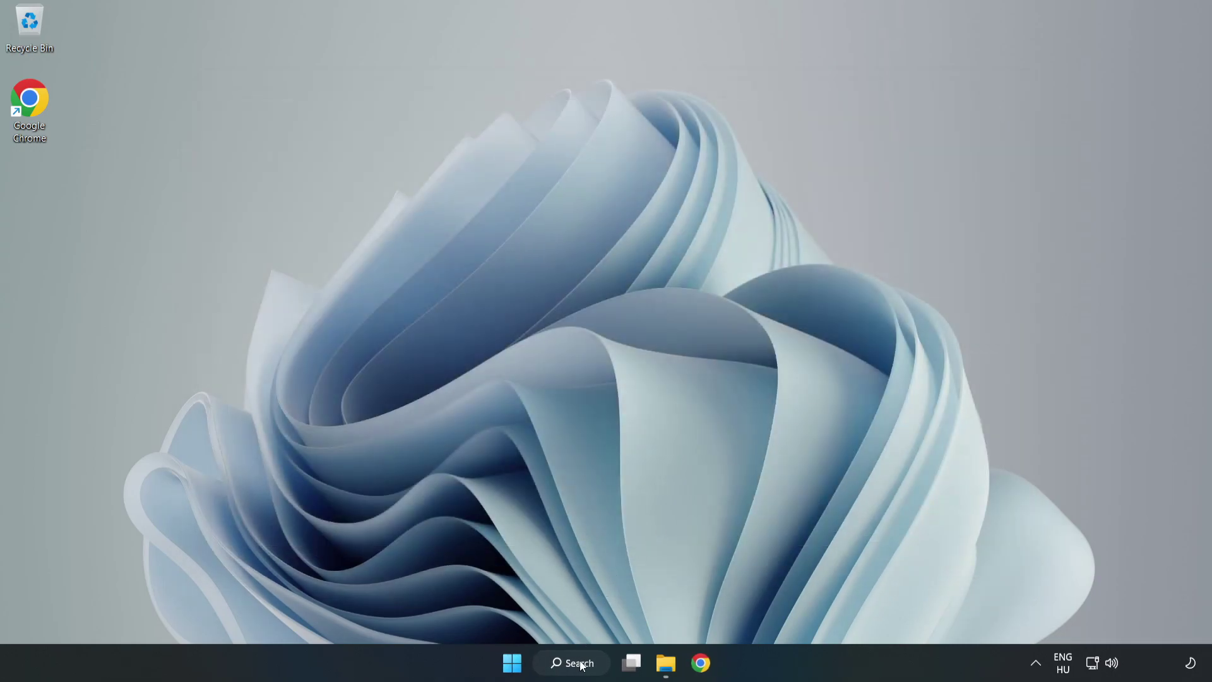
- Search Windows for 'update' to find the Windows Update settings
click(578, 666)
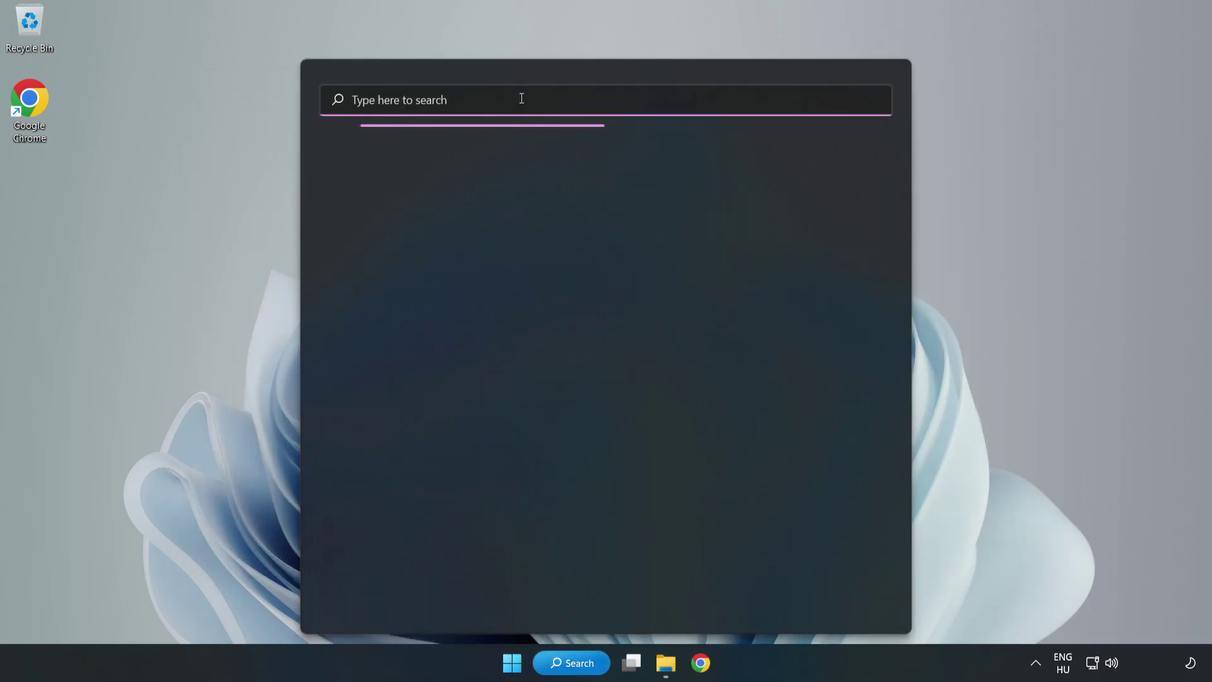
text(update)
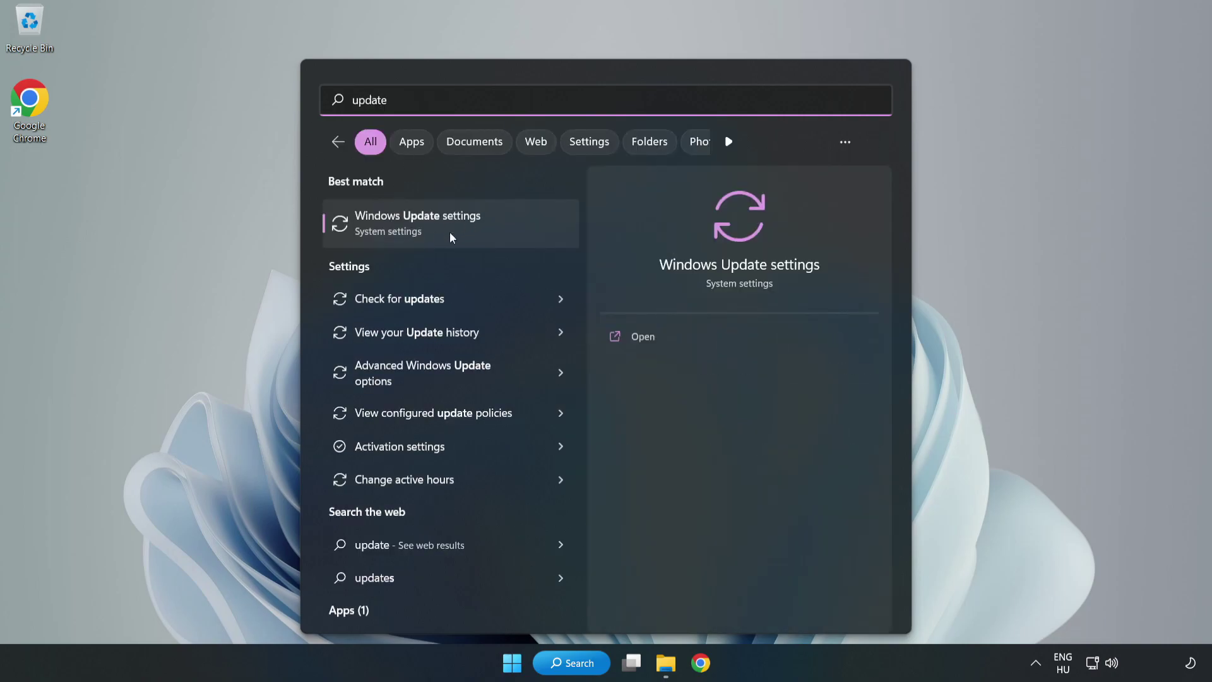
- Run a fresh Windows Update check, confirm the PC is up to date, and close Settings
click(495, 240)
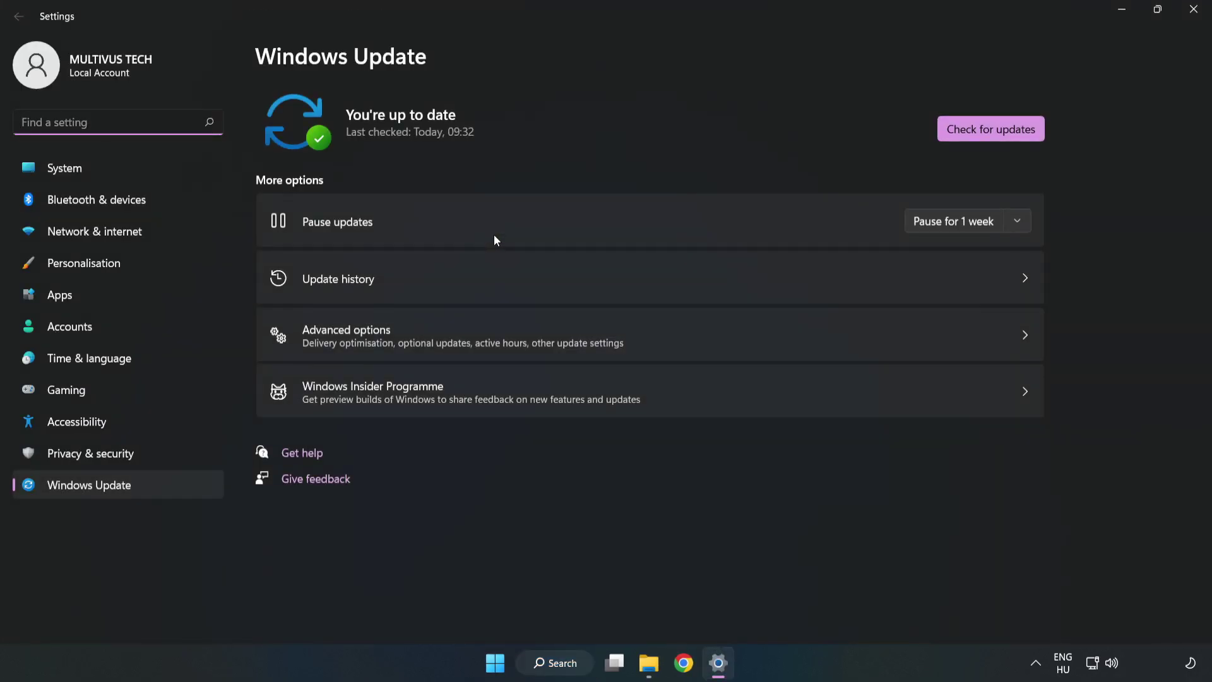
click(975, 134)
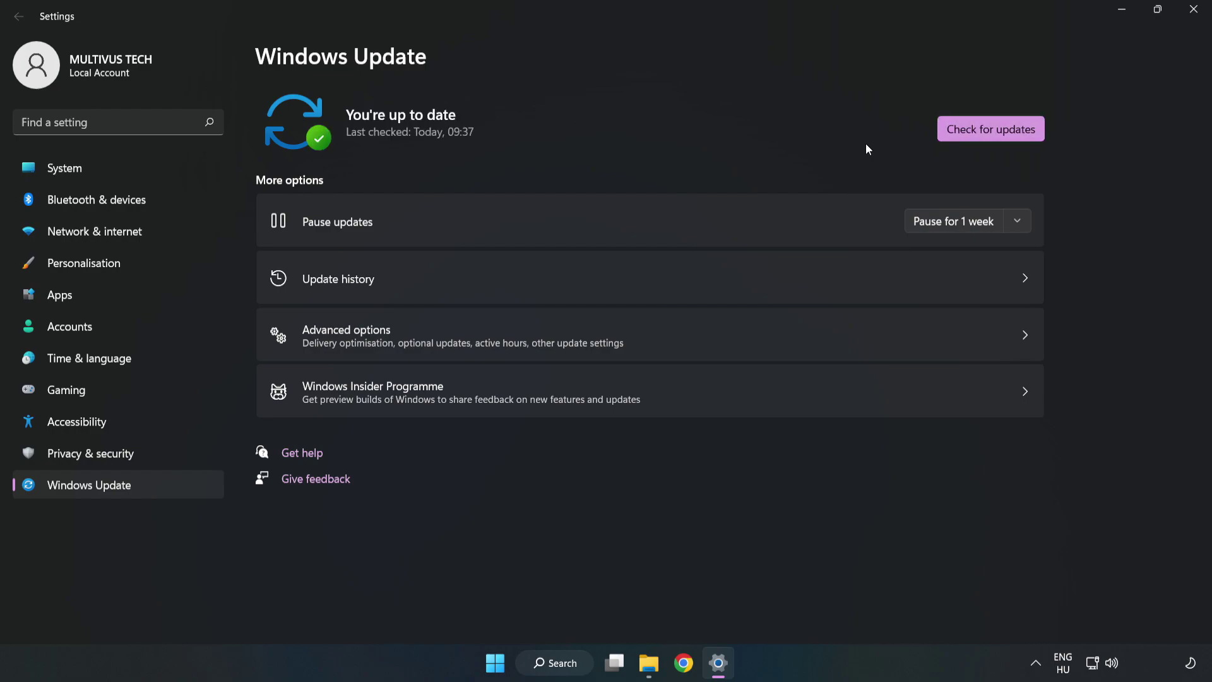
click(1189, 16)
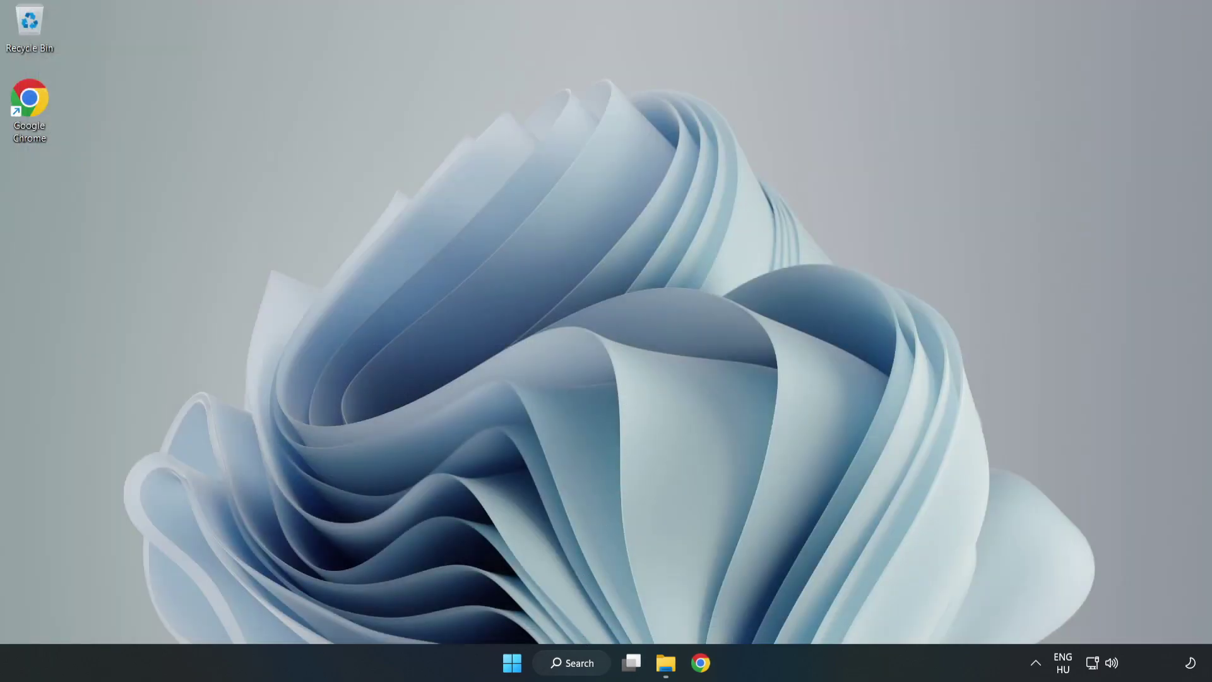
- Launch regedit and browse to HKEY_CURRENT_USER\System\GameConfigStore to view its GameDVR values
click(592, 669)
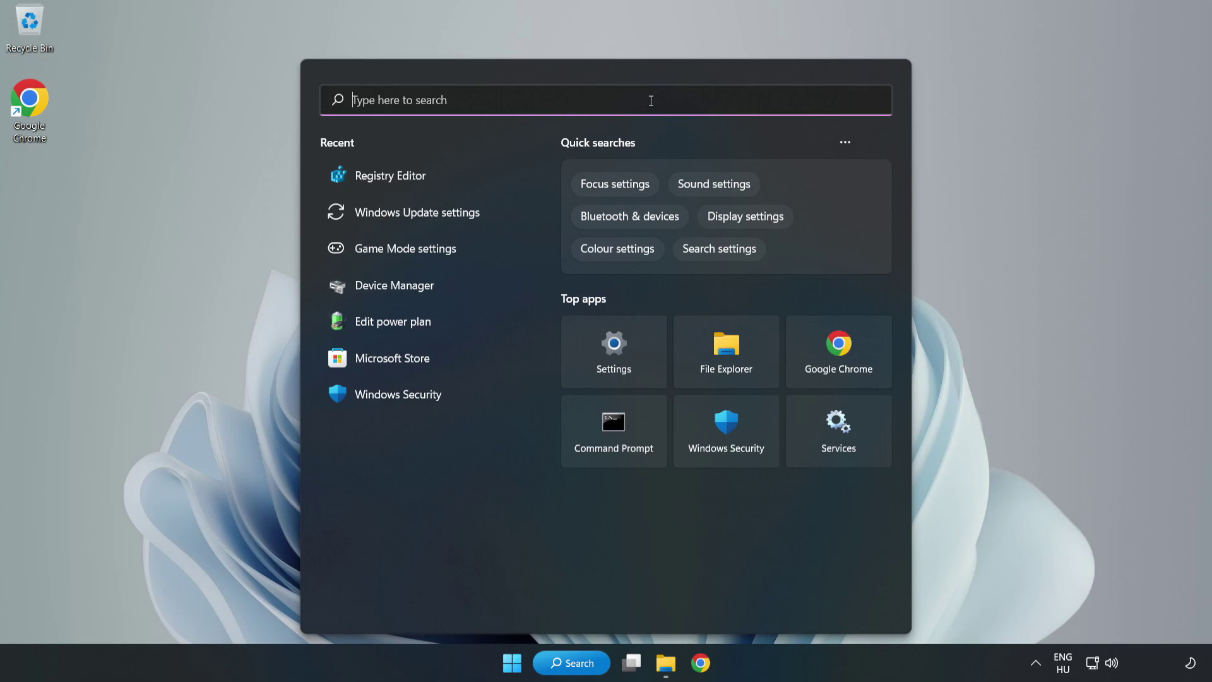
text(regedit)
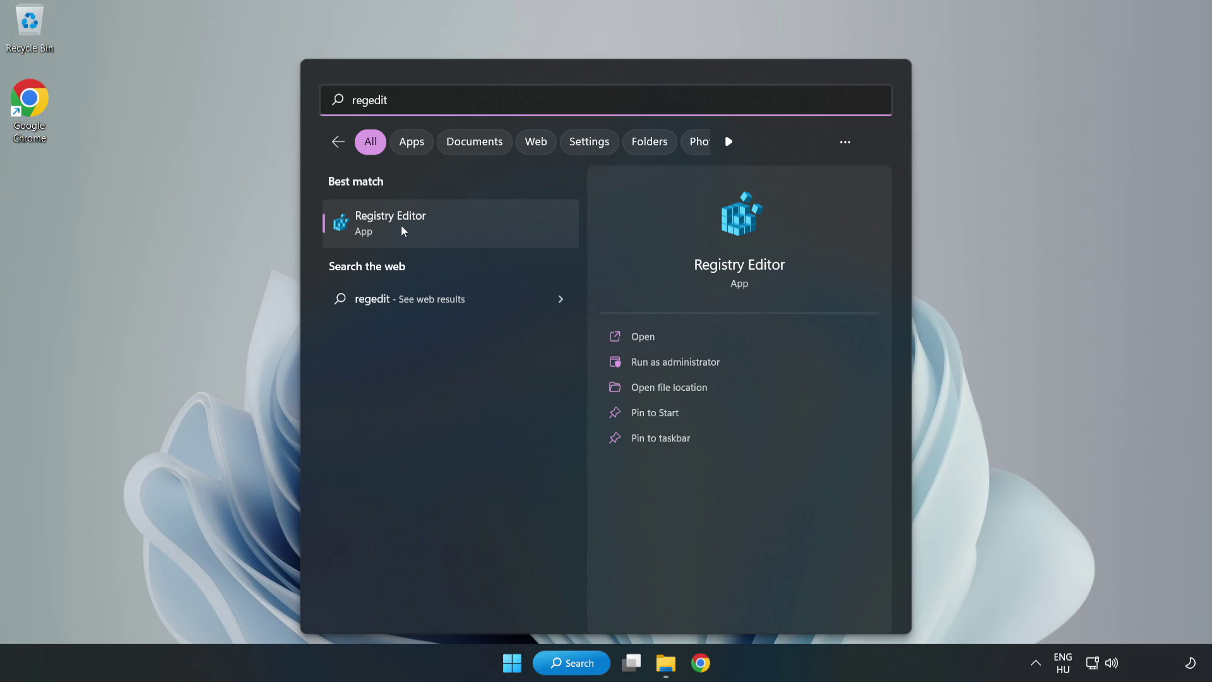
click(463, 225)
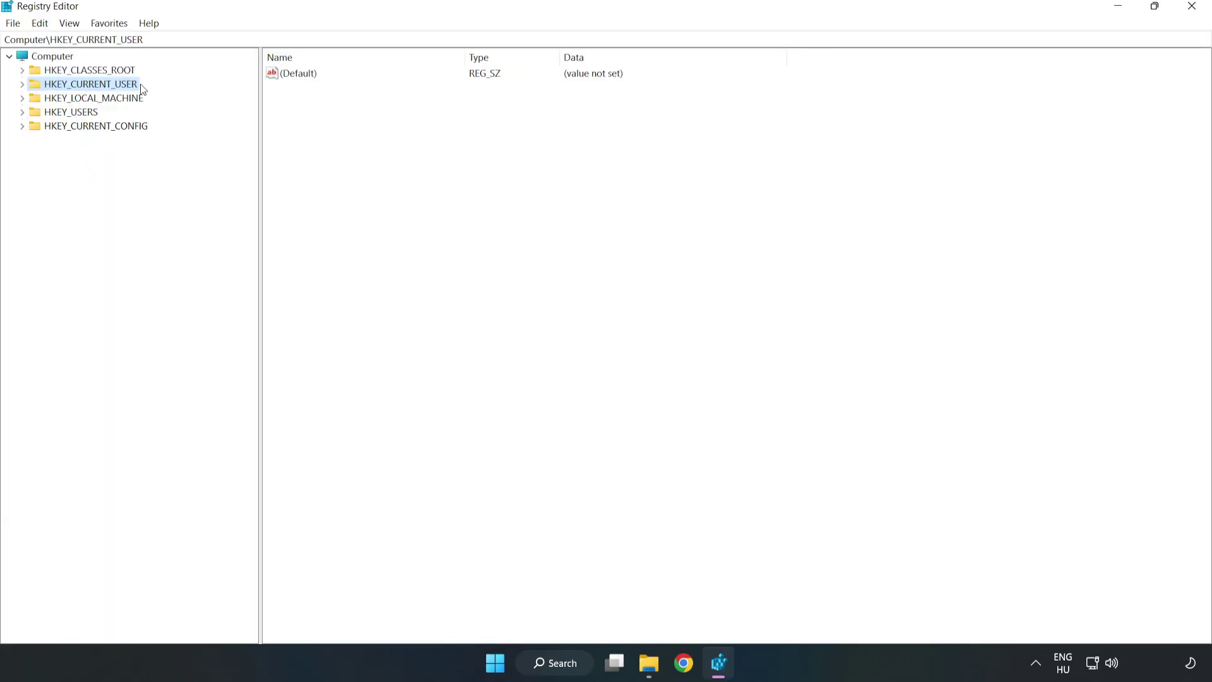
click(24, 86)
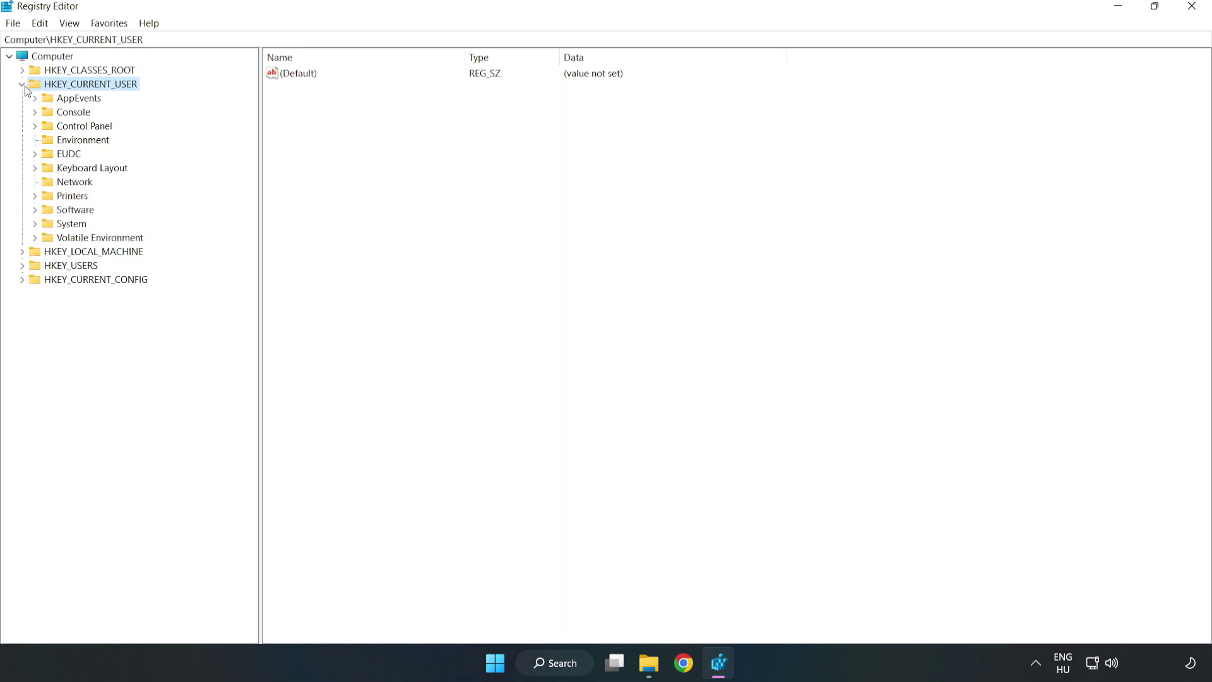
click(35, 224)
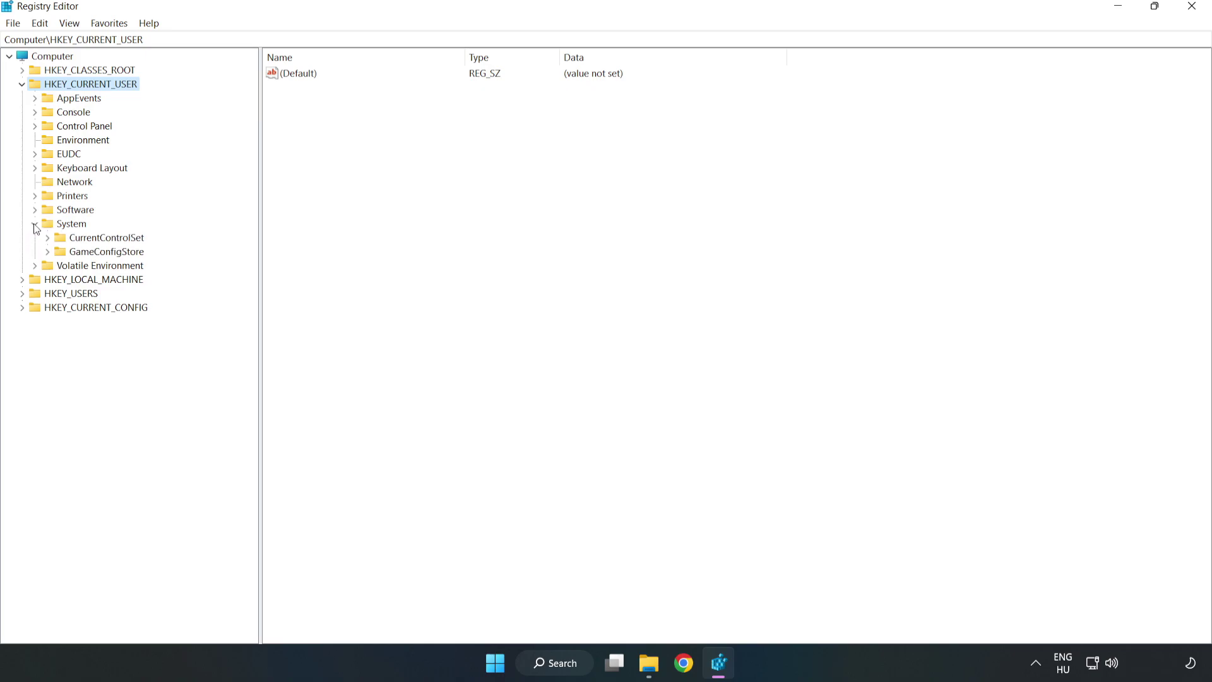
click(102, 255)
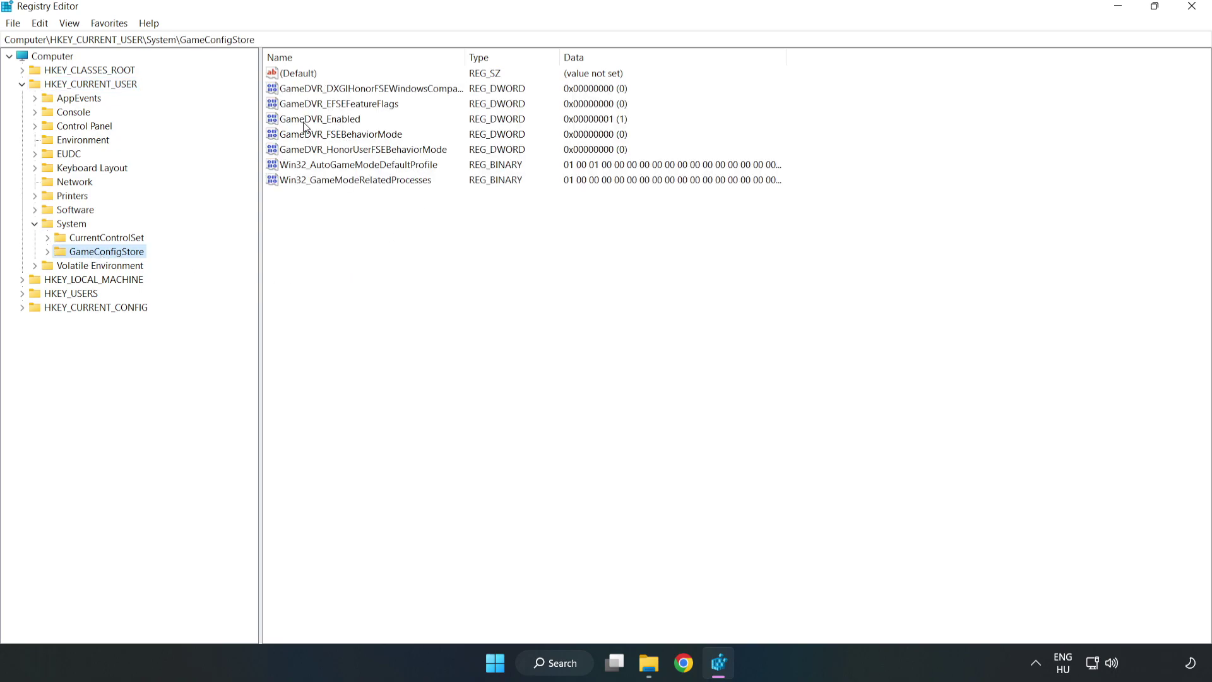
- Modify GameDVR_Enabled, replacing its value data 1 with 0
click(281, 123)
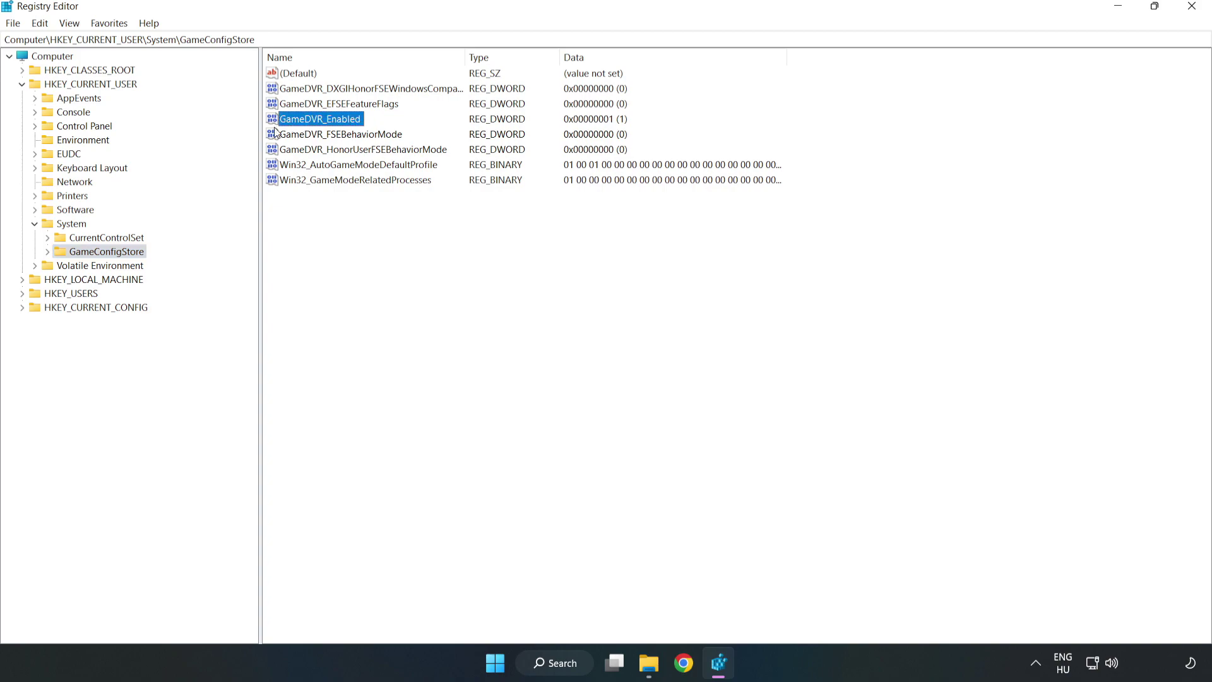
right_click(331, 124)
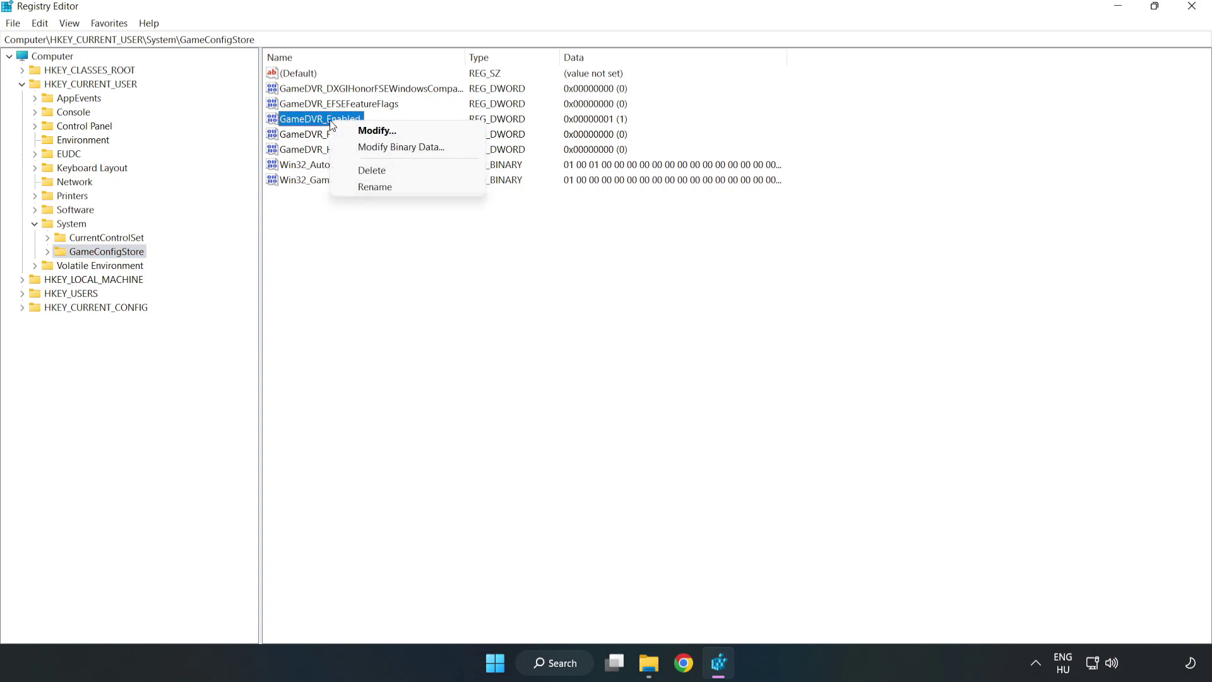
click(385, 131)
drag(244, 83, 679, 257)
click(509, 329)
drag(508, 329, 439, 322)
text(0)
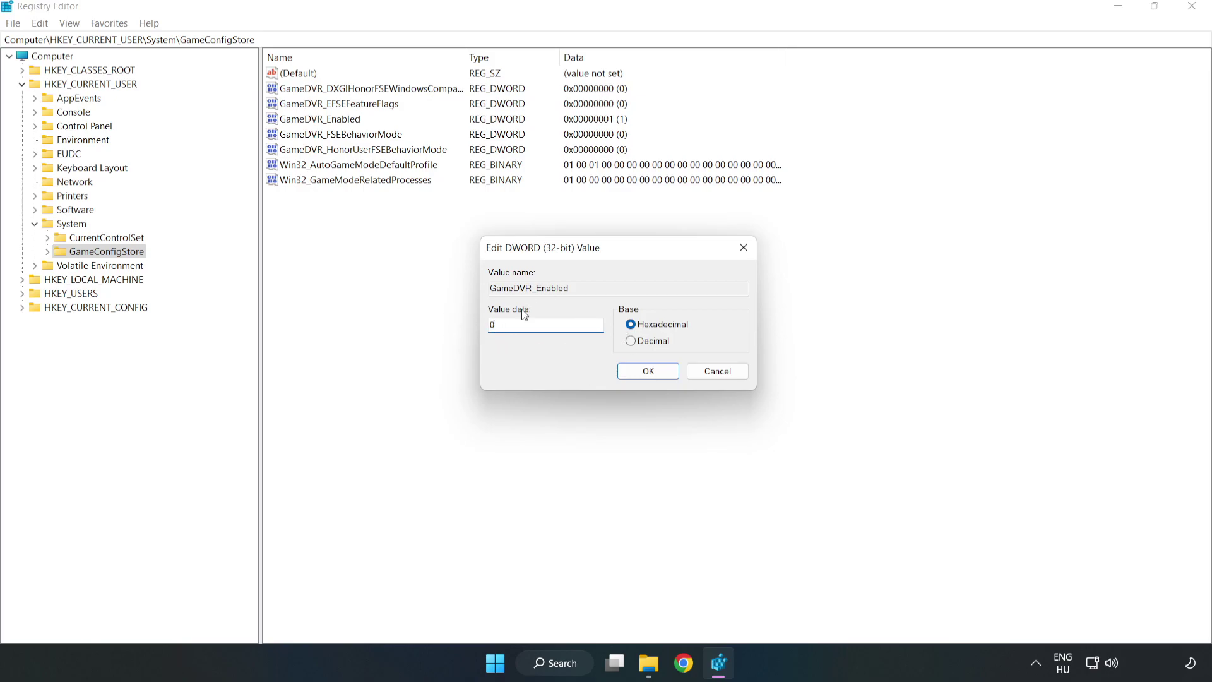
click(648, 373)
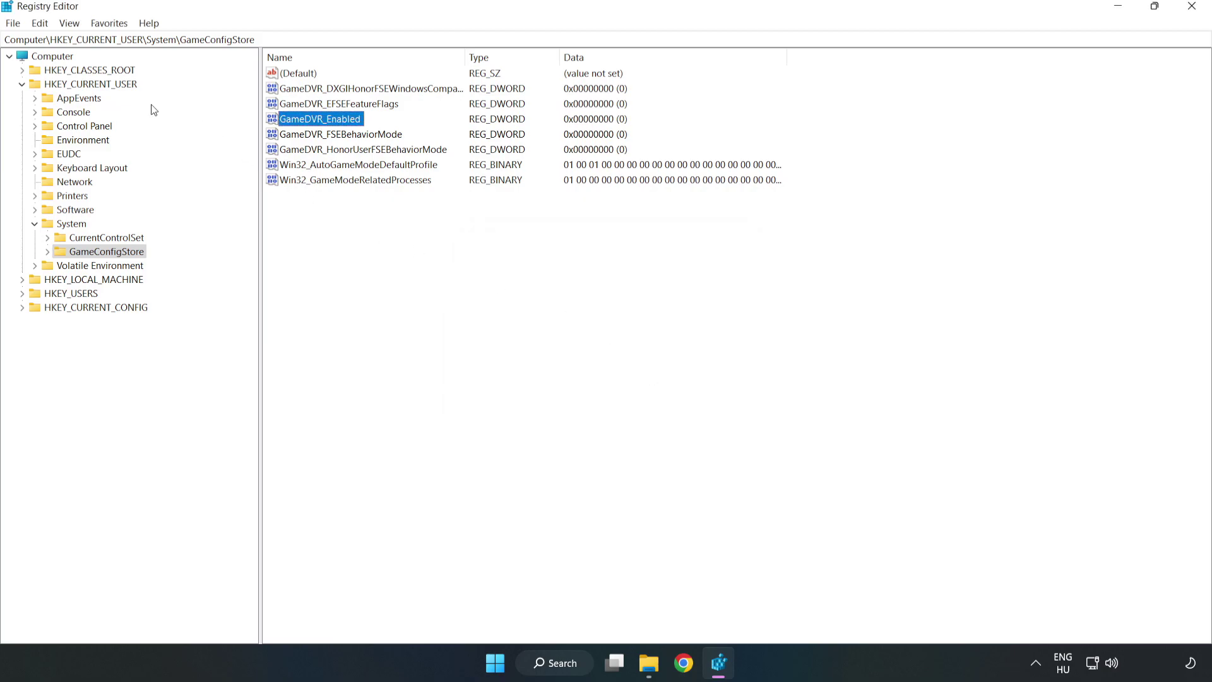
- Browse to HKLM\SOFTWARE\Microsoft\PolicyManager\default\ApplicationManagement\AllowGameDVR to show its value entry
click(22, 86)
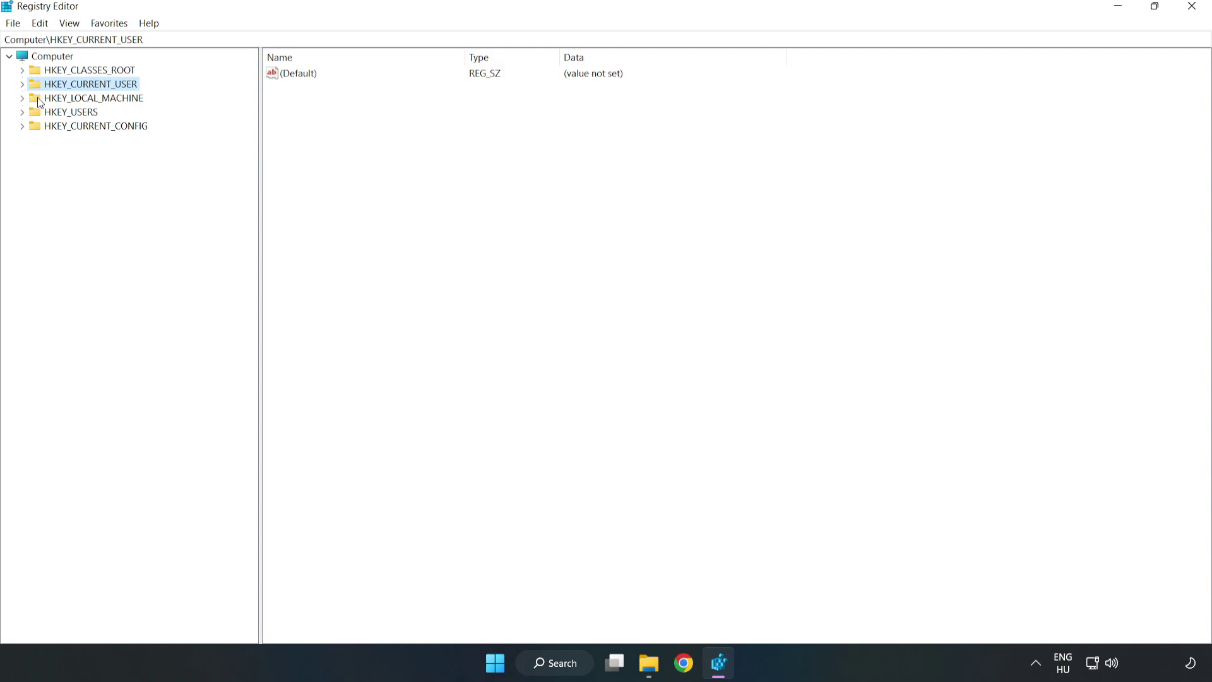
double_click(30, 100)
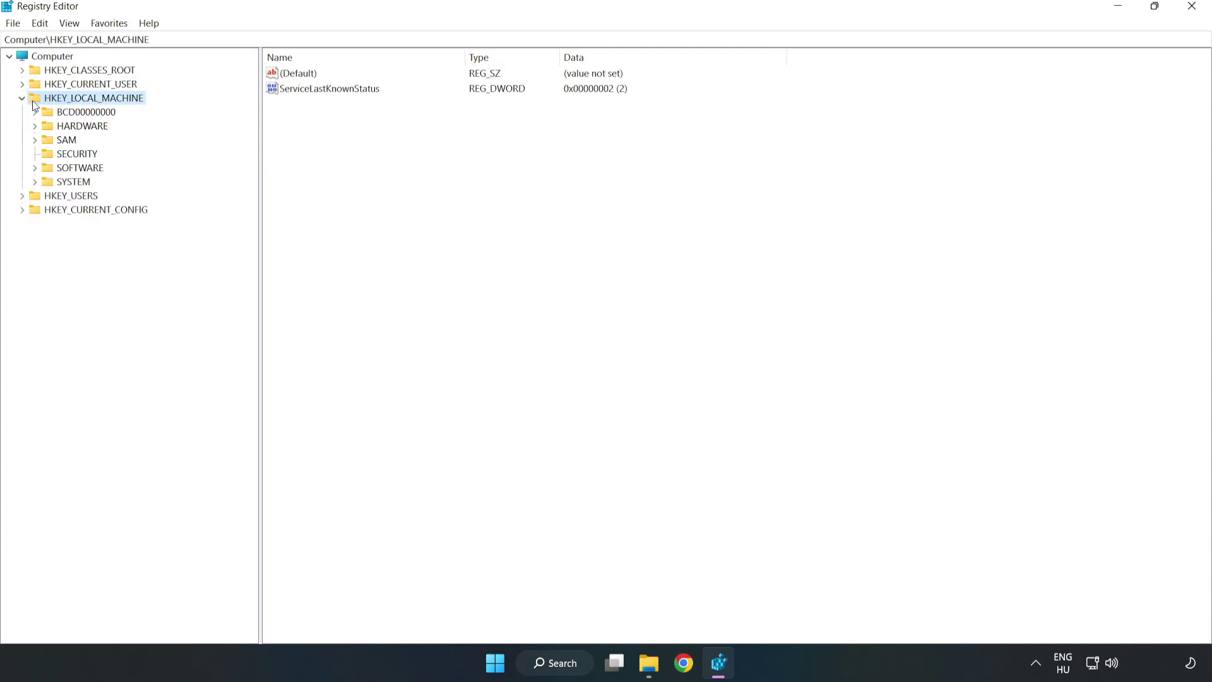
click(36, 168)
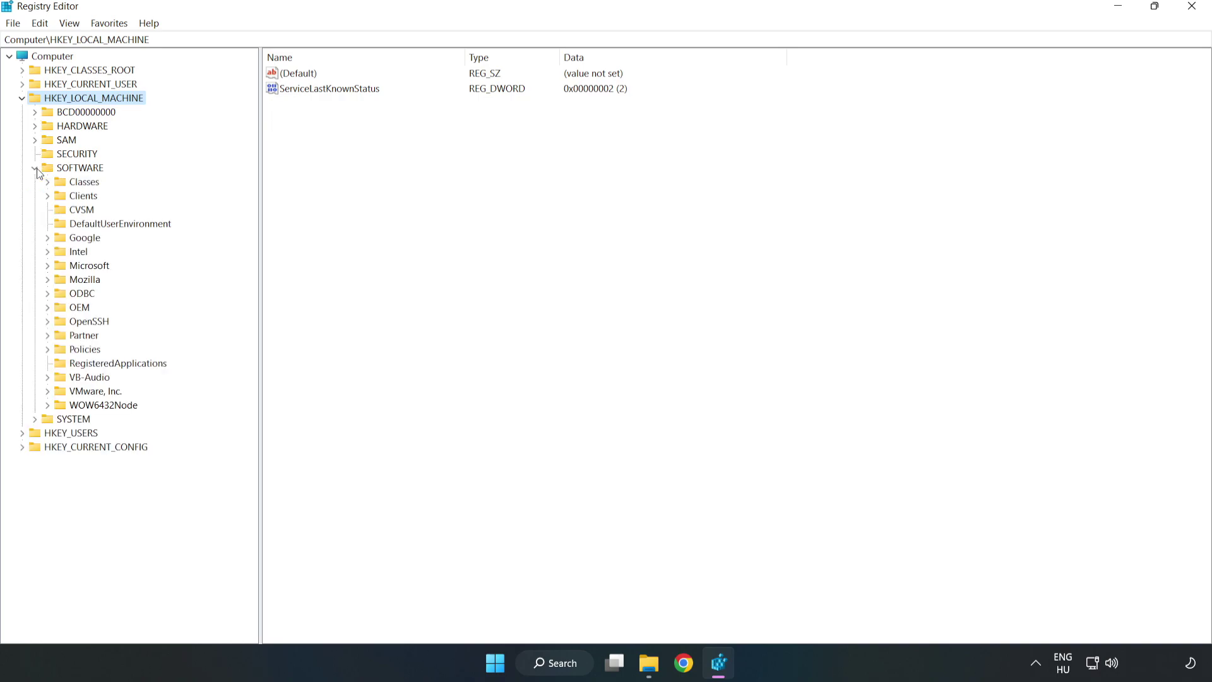
click(48, 268)
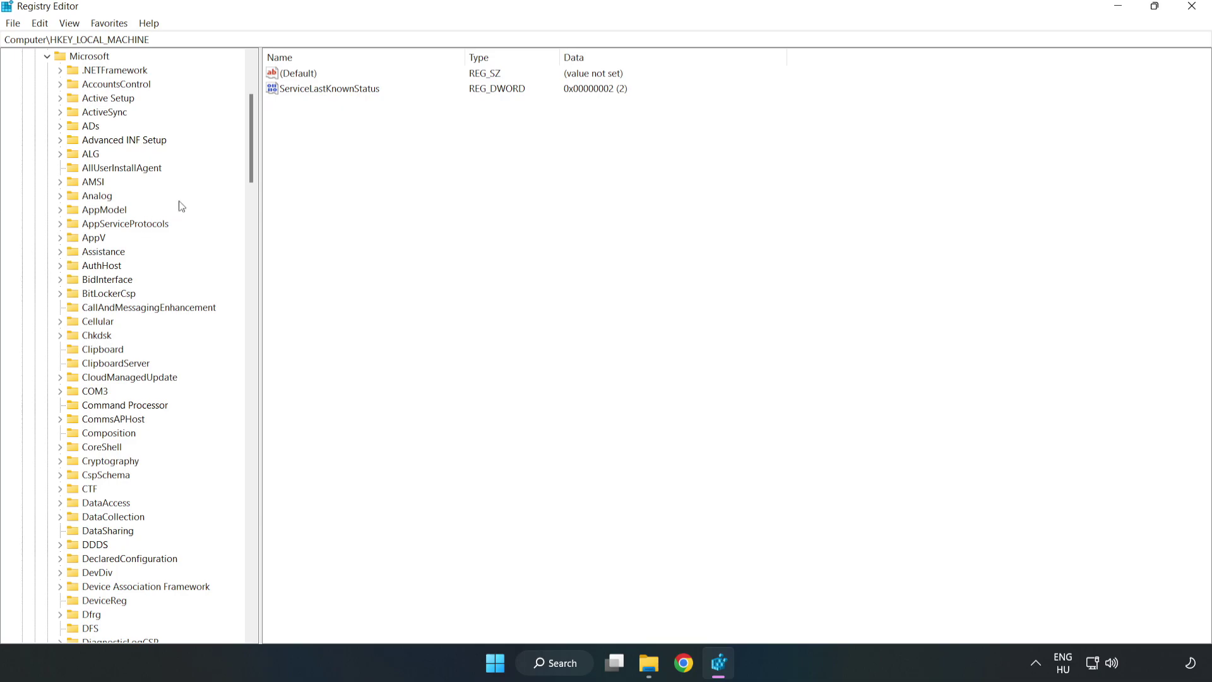
drag(248, 162, 277, 450)
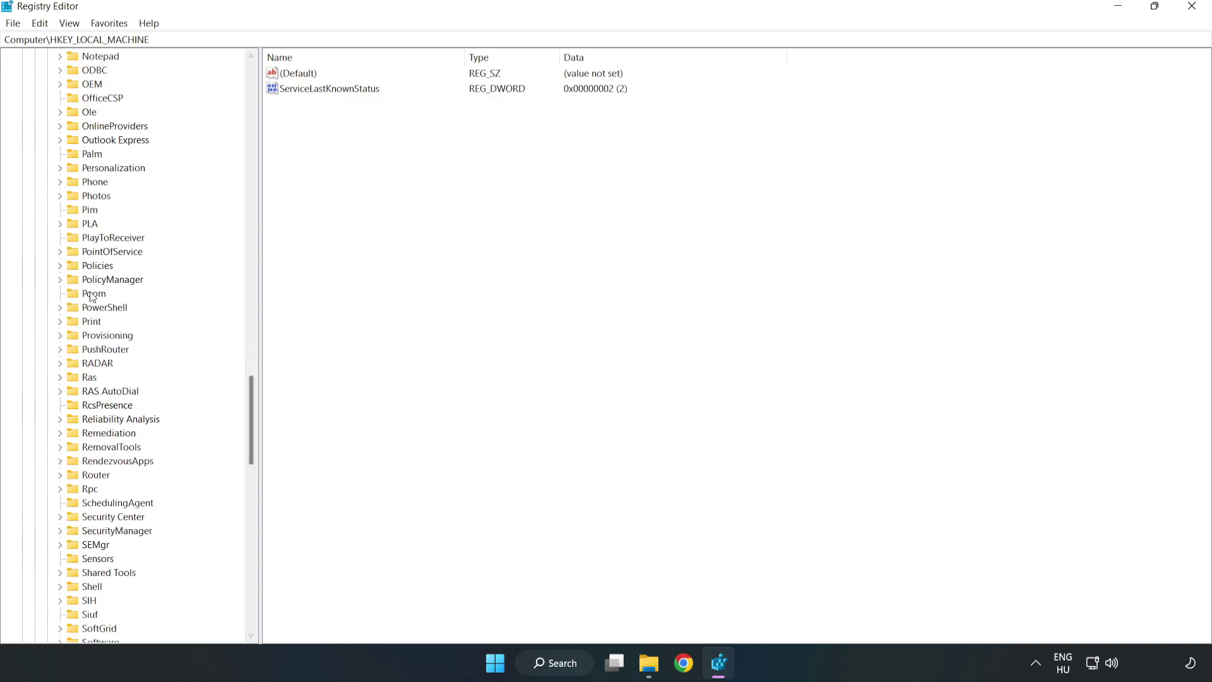
click(60, 280)
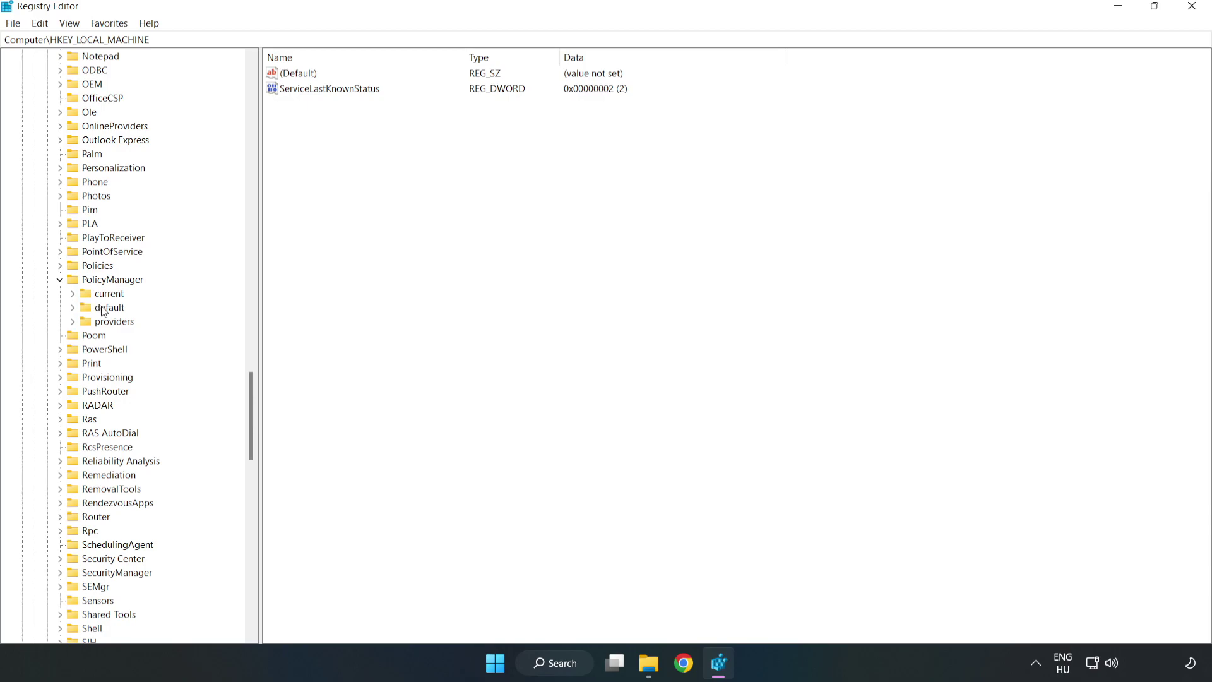
click(72, 308)
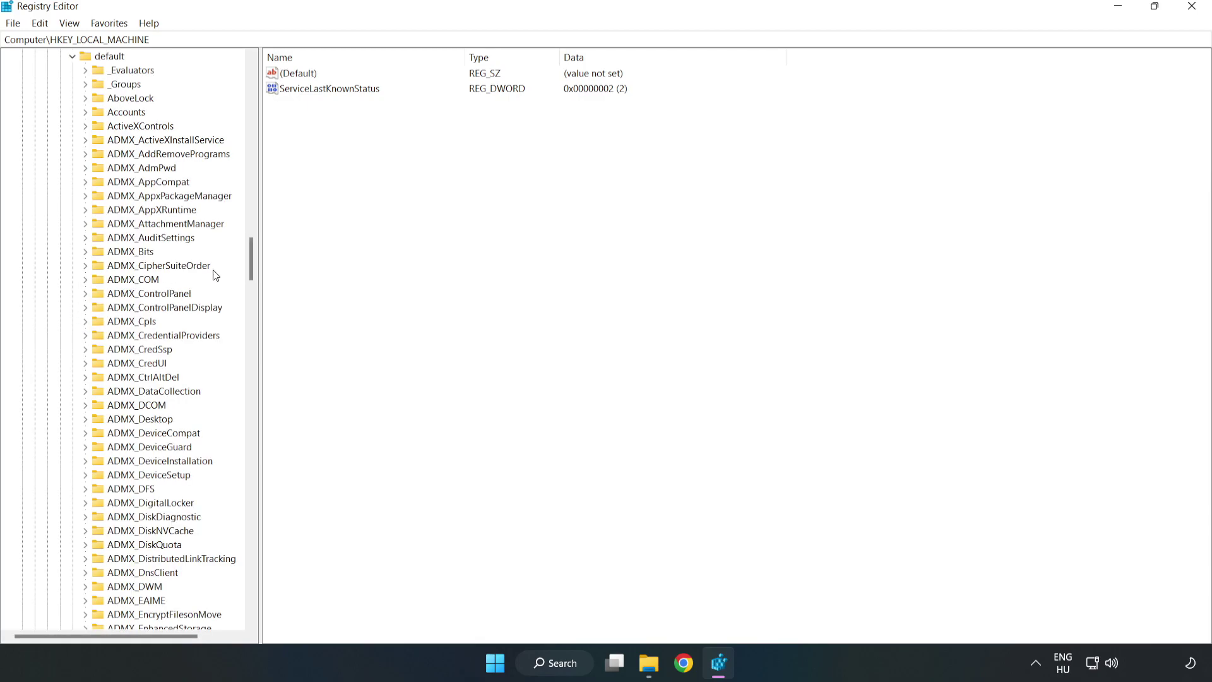
drag(252, 259, 246, 406)
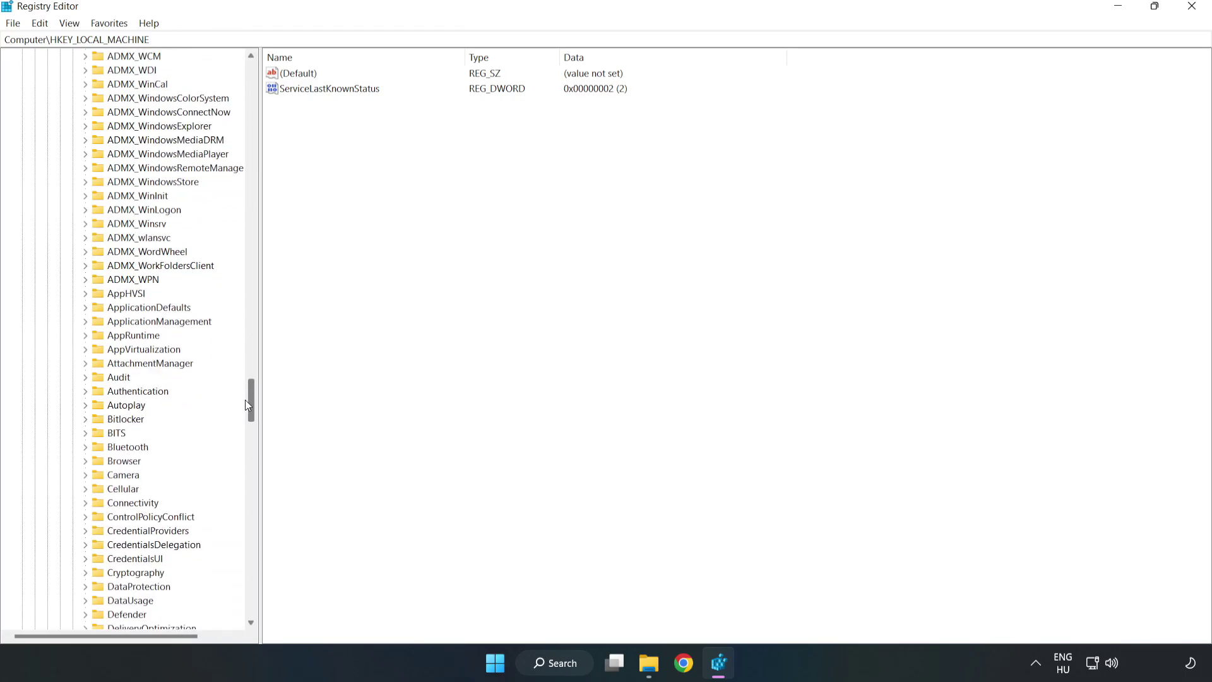
click(87, 322)
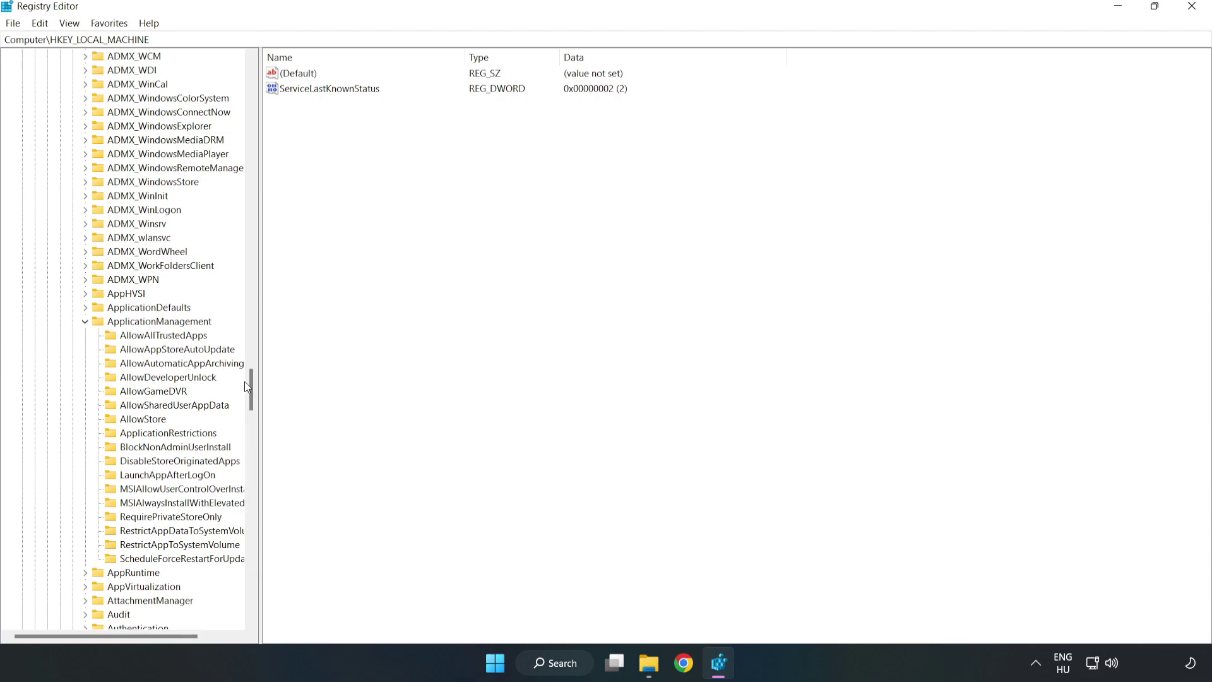
click(141, 392)
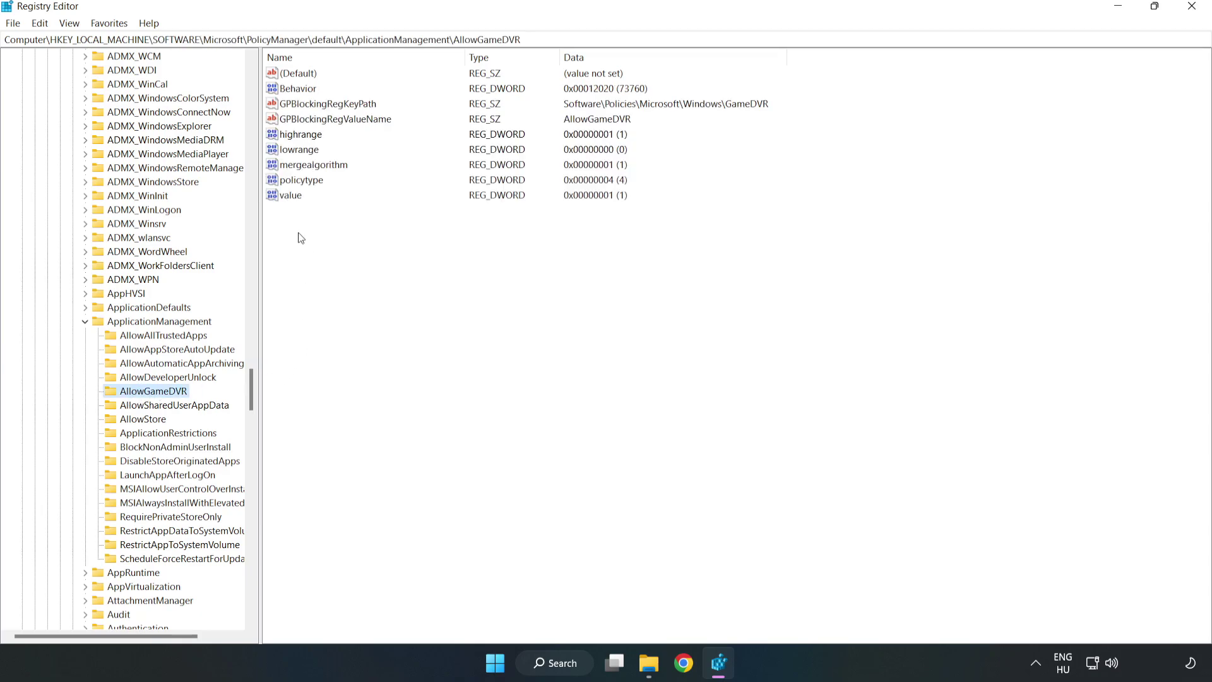
- Set the AllowGameDVR 'value' entry to 0, then close Registry Editor
click(282, 197)
right_click(297, 201)
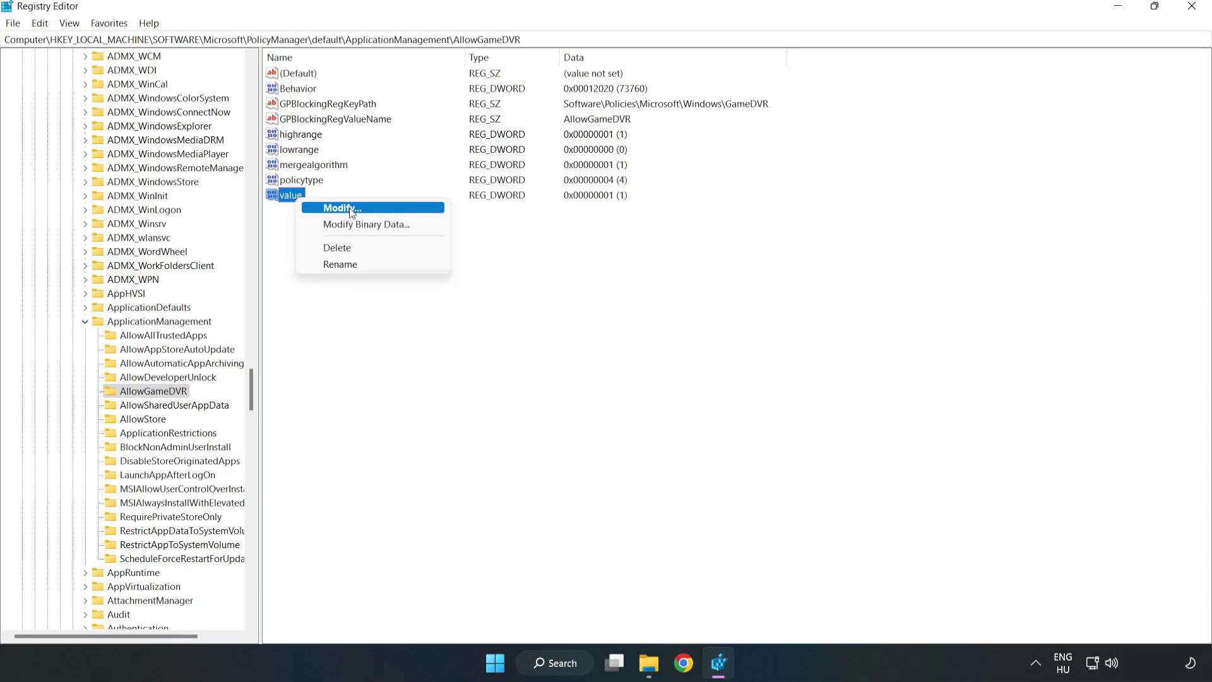
click(347, 210)
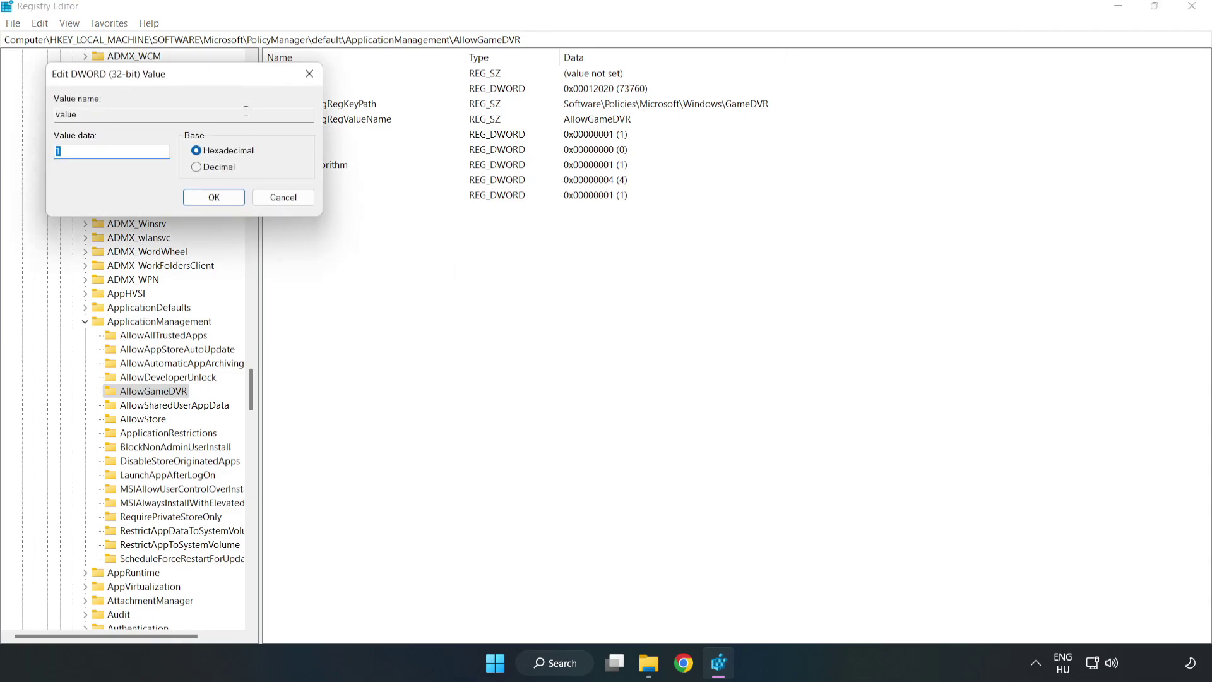
drag(223, 78, 616, 251)
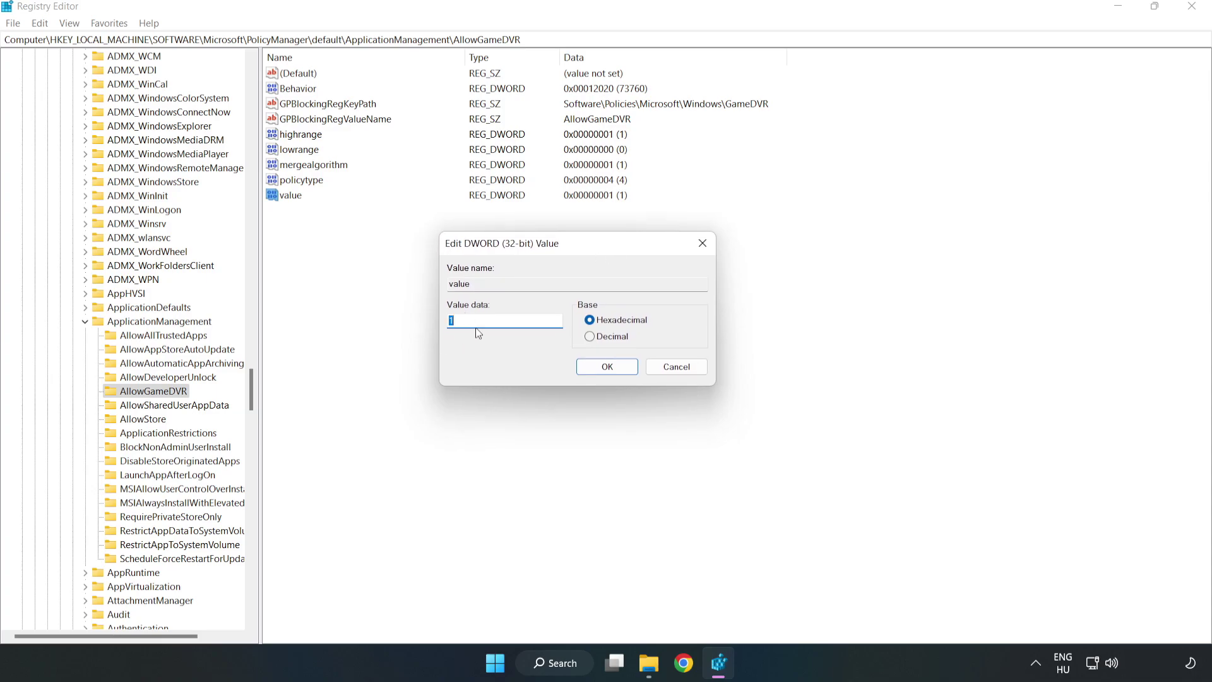
text(0)
click(609, 366)
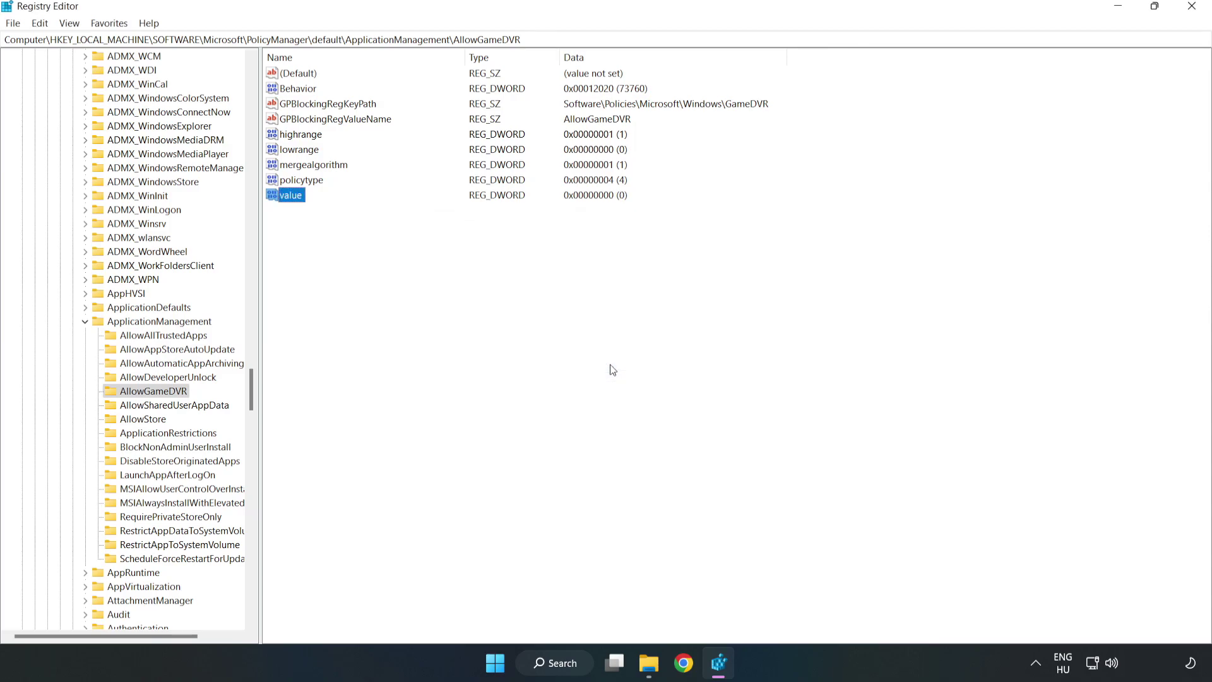
click(1192, 10)
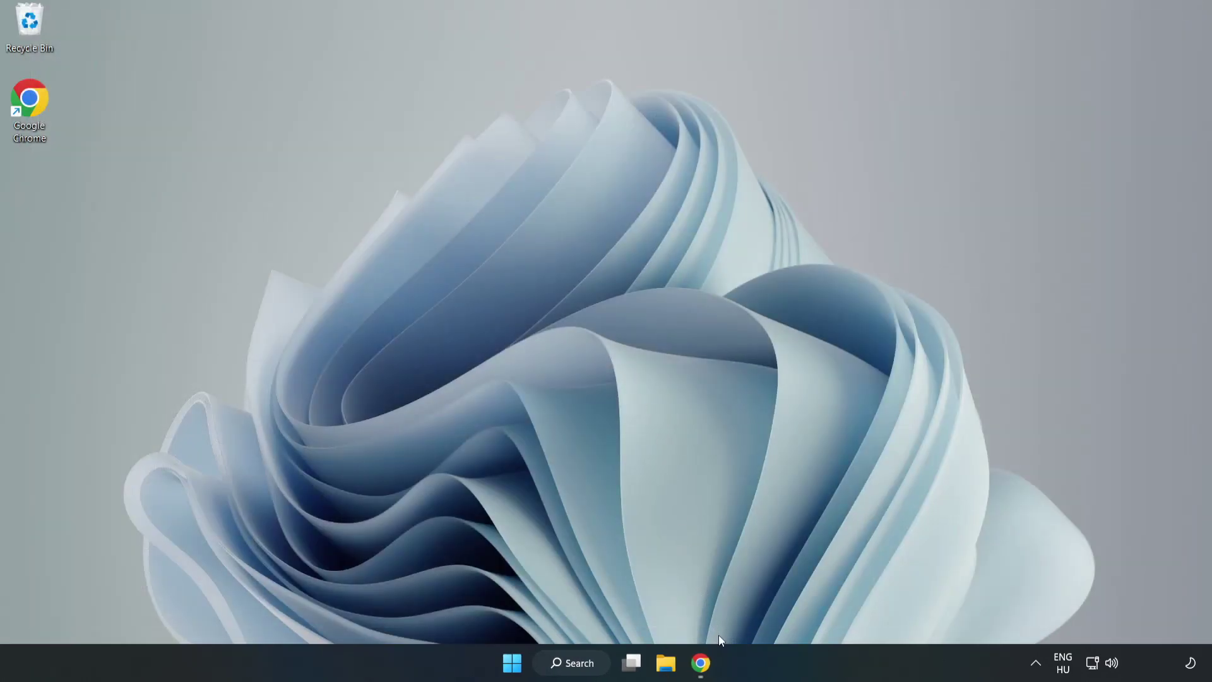
- Download the DirectX End-User Runtime Web Installer in Chrome and run dxwebsetup.exe
click(702, 671)
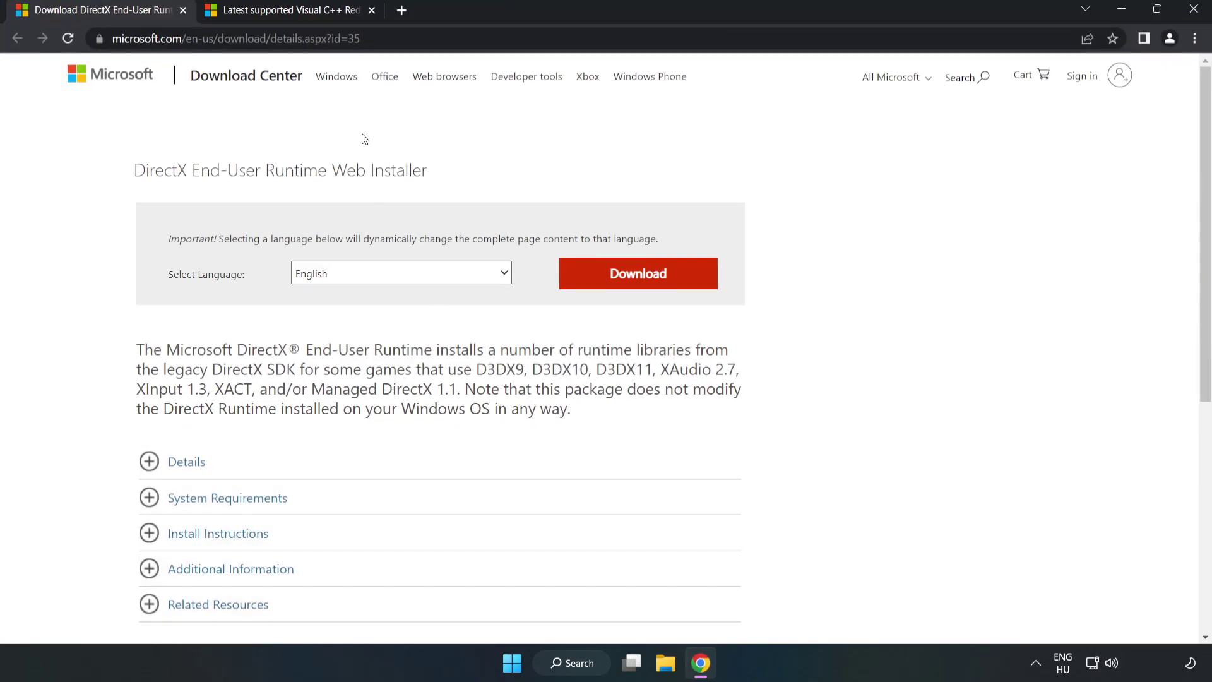
click(303, 38)
drag(303, 38, 399, 36)
click(490, 144)
click(647, 287)
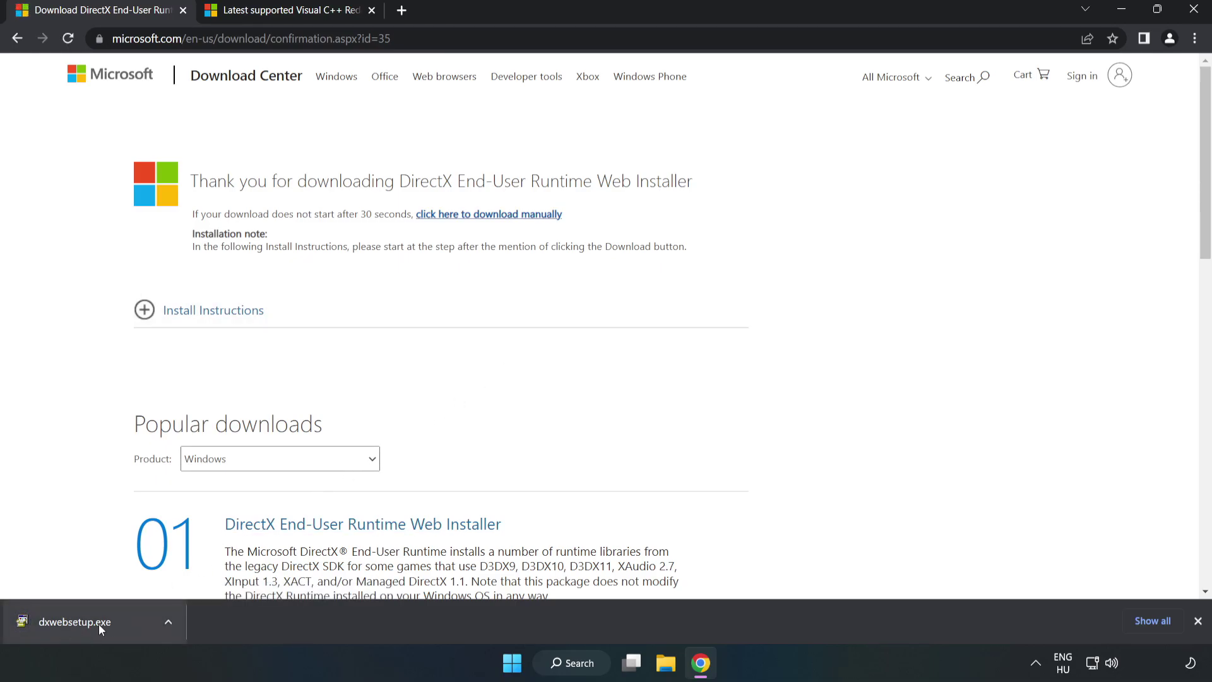
click(122, 625)
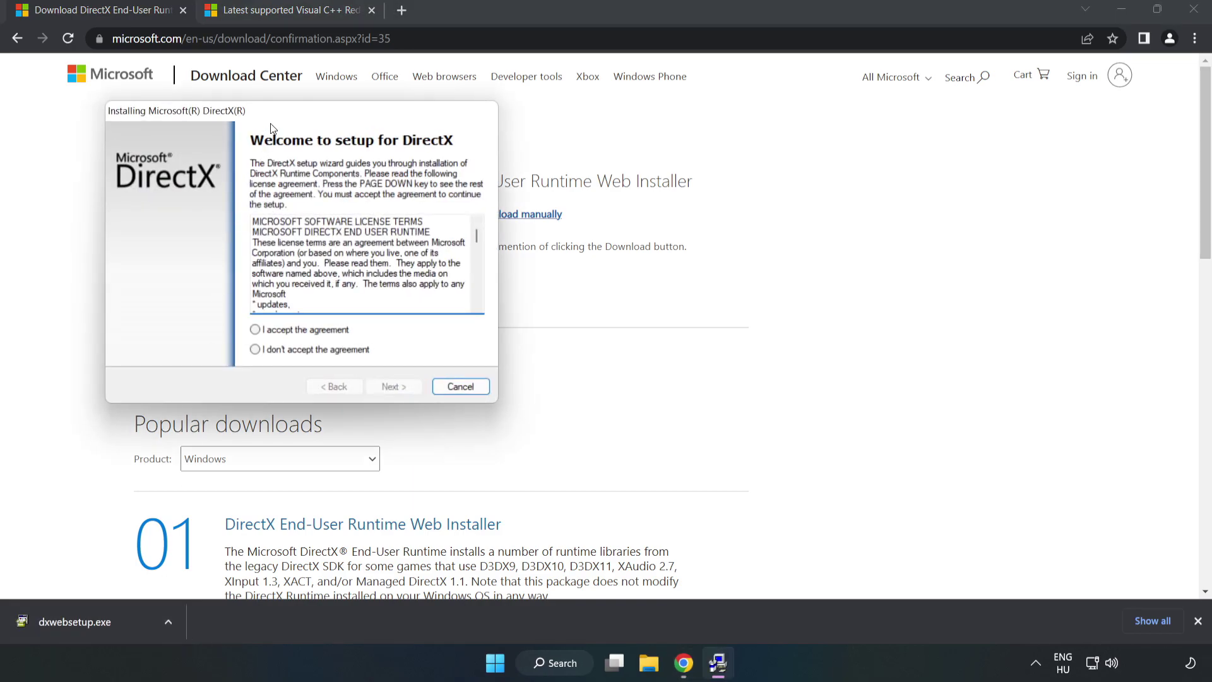
- Accept the DirectX license, untick Install the Bing Bar, and run the setup through to Finish
drag(272, 113, 600, 194)
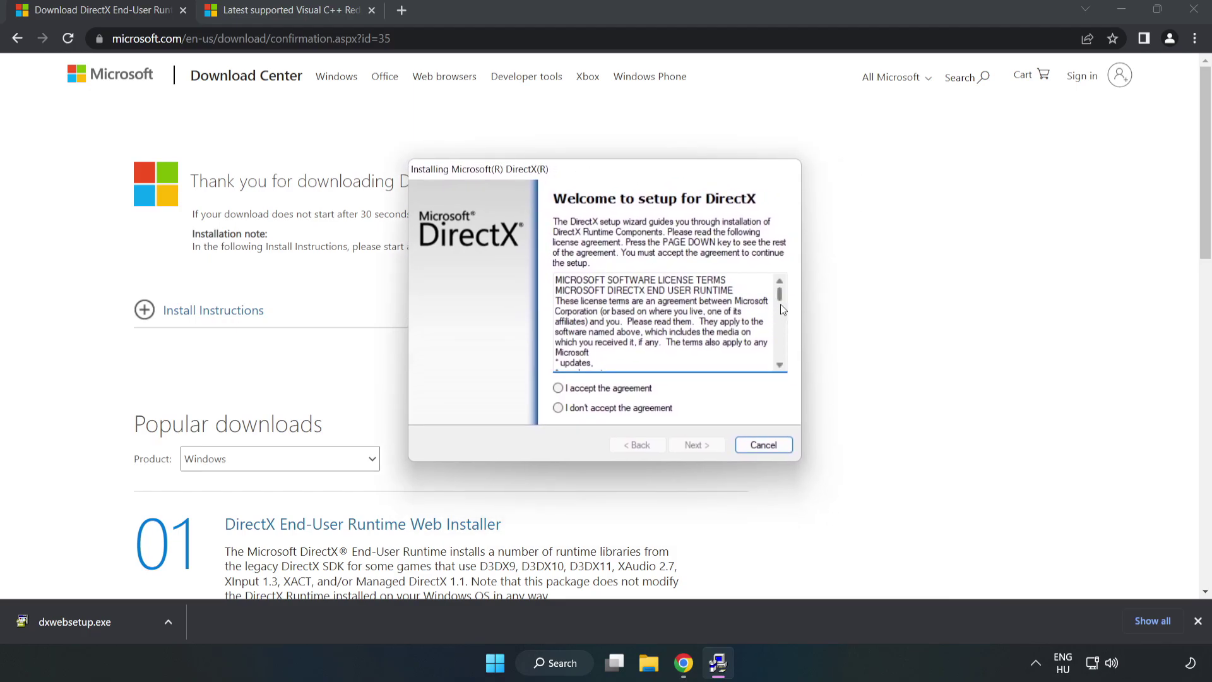
drag(780, 302, 781, 369)
click(559, 388)
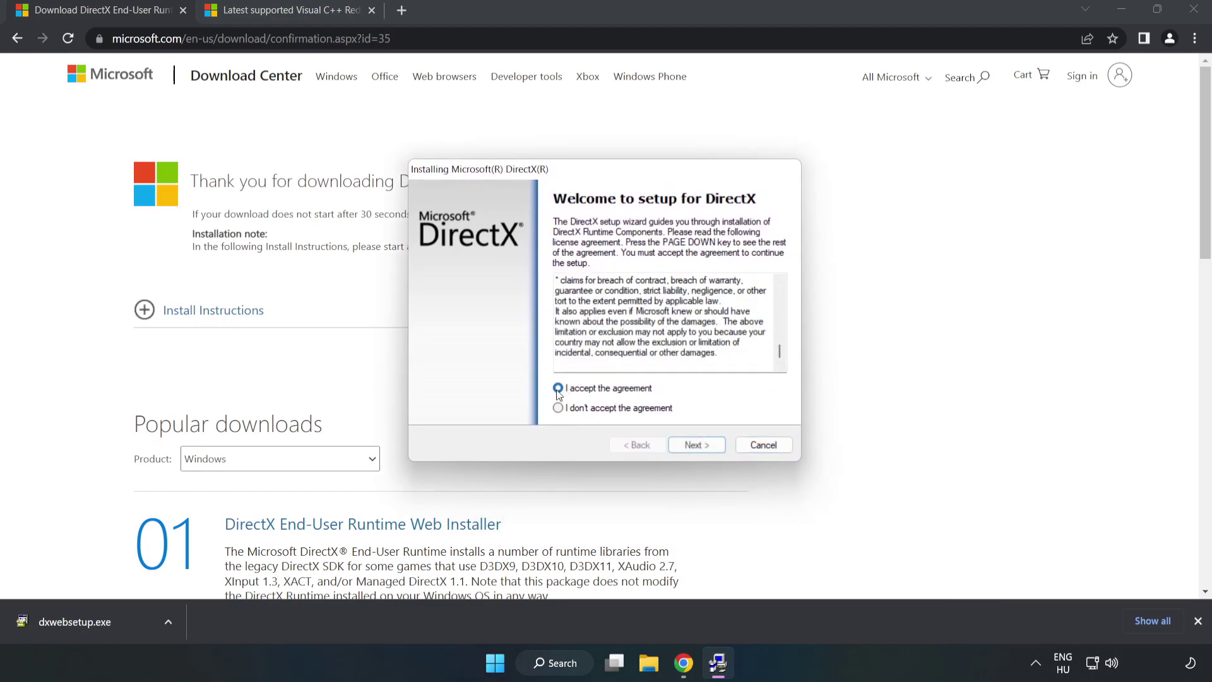
click(702, 445)
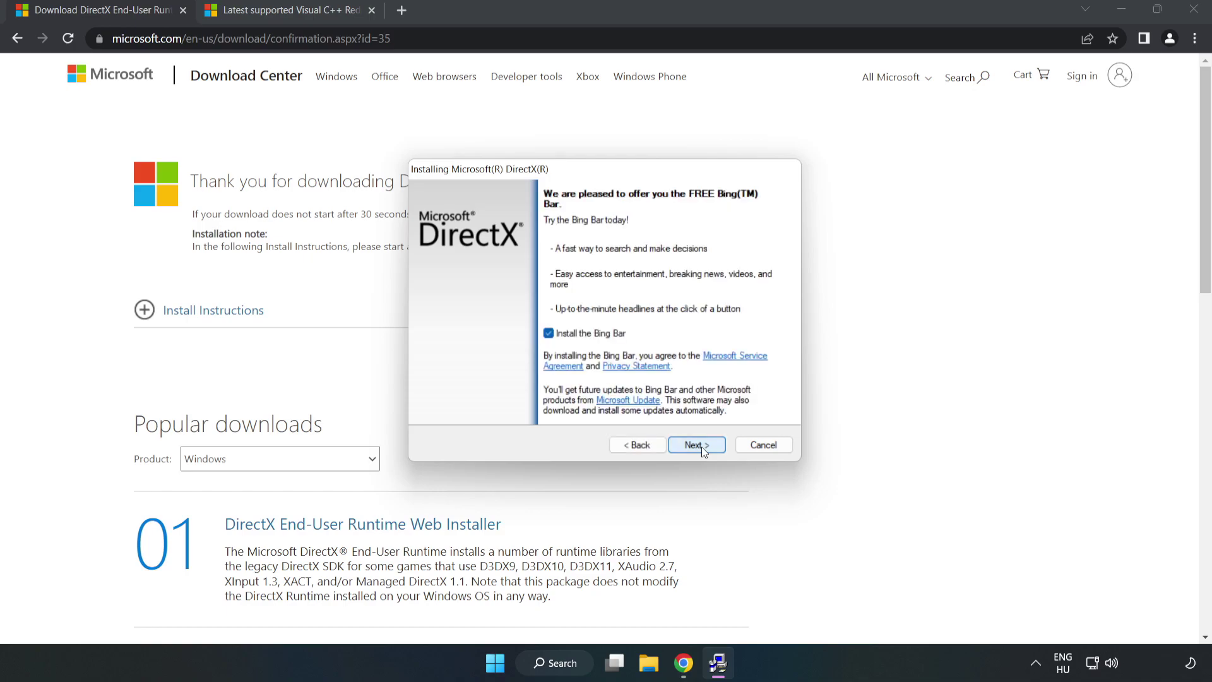
click(548, 334)
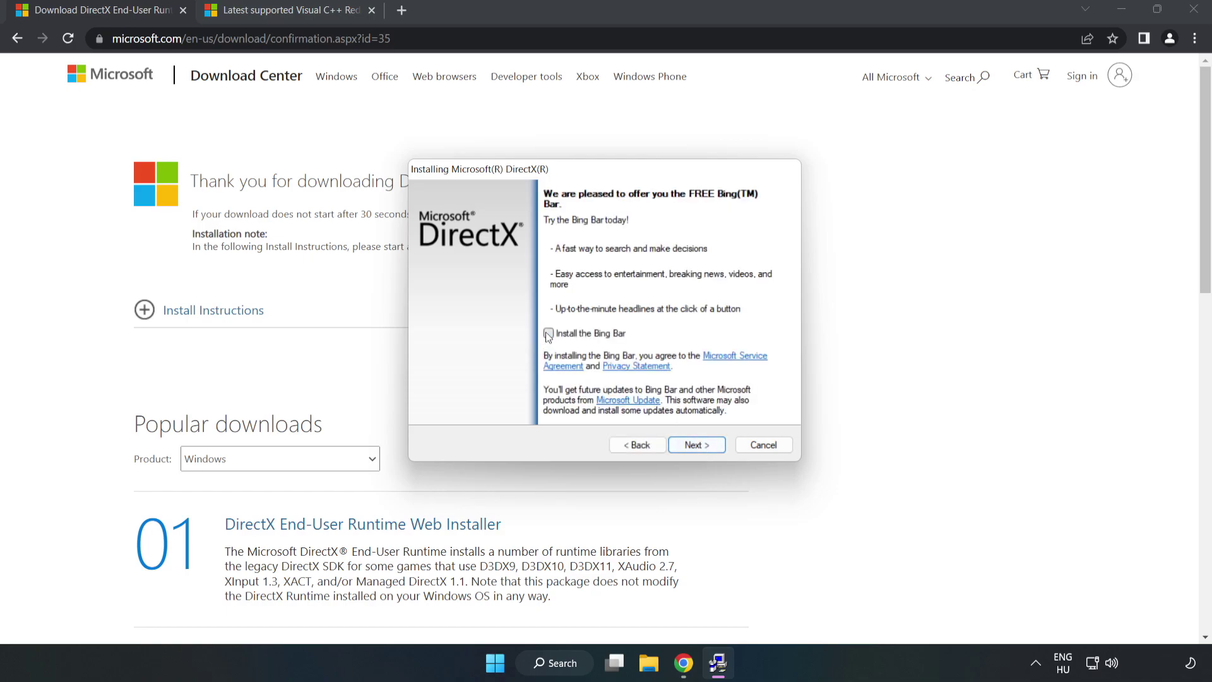
click(698, 445)
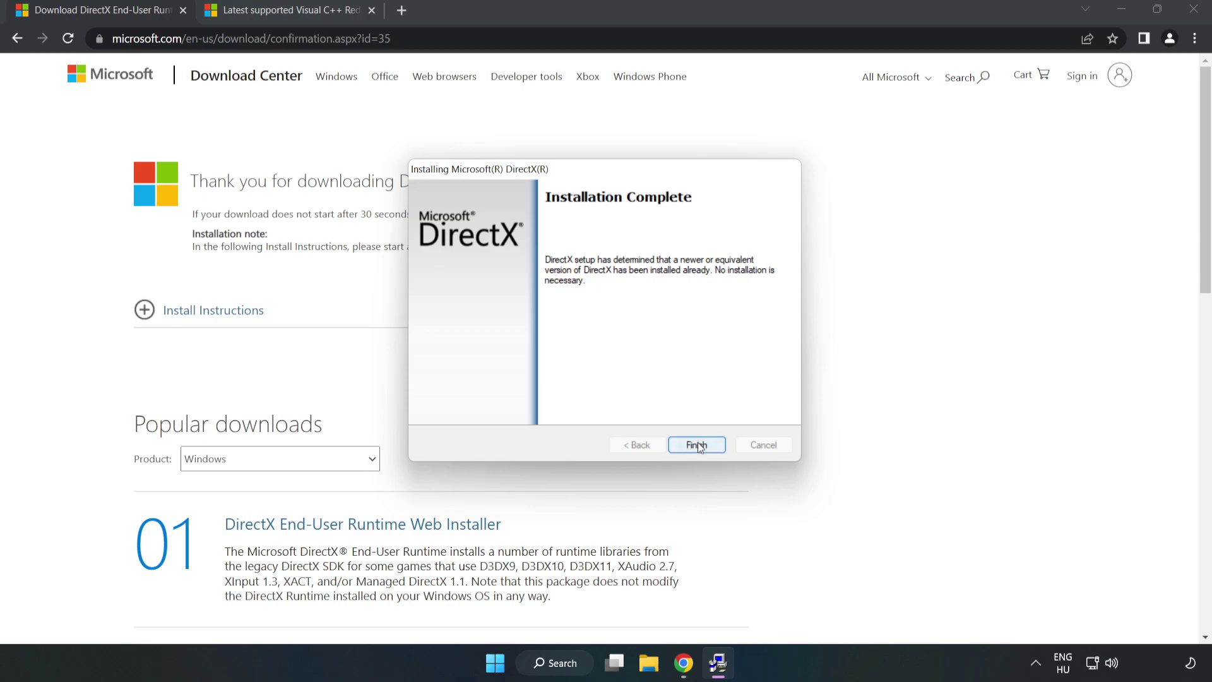
click(698, 445)
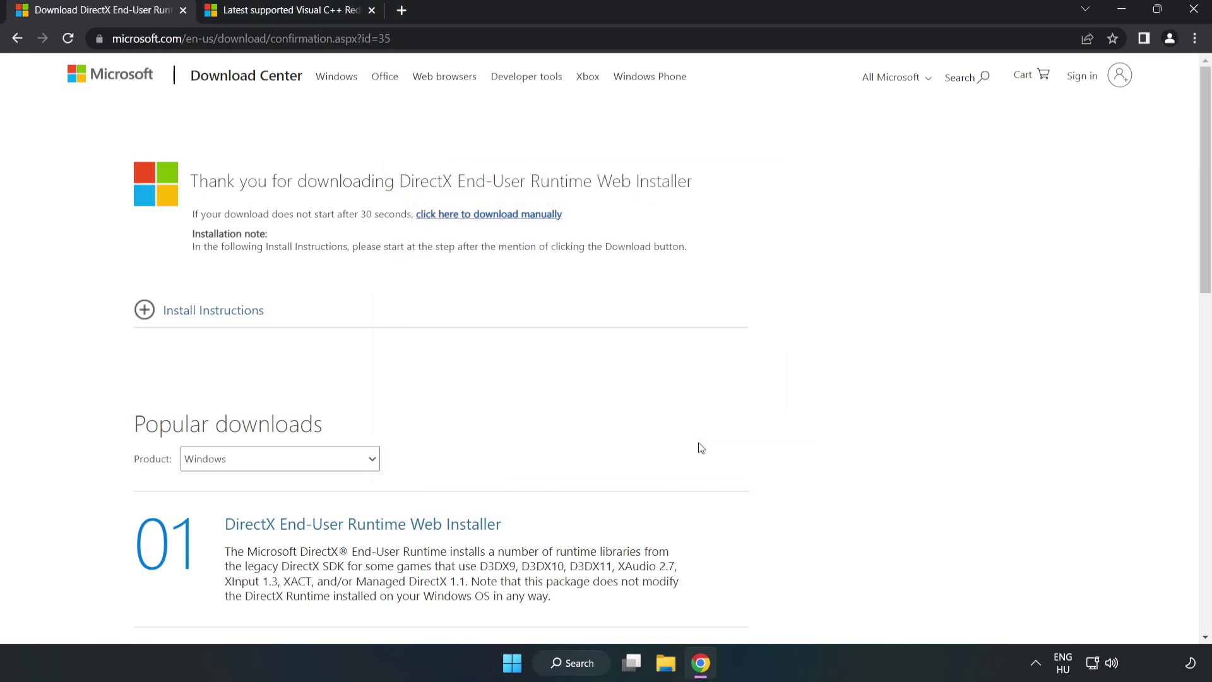
- Close the DirectX tab and download the ARM64, x86 and x64 vc_redist installers, allowing multiple downloads
click(183, 10)
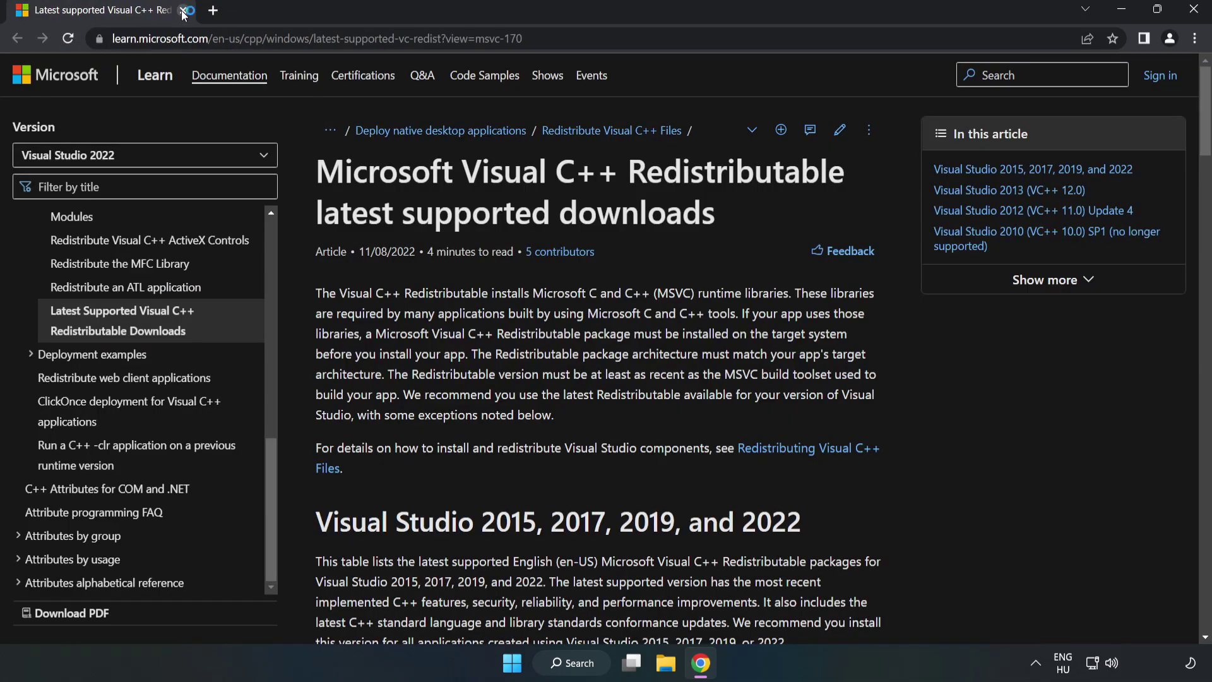
click(276, 39)
key(End)
click(625, 205)
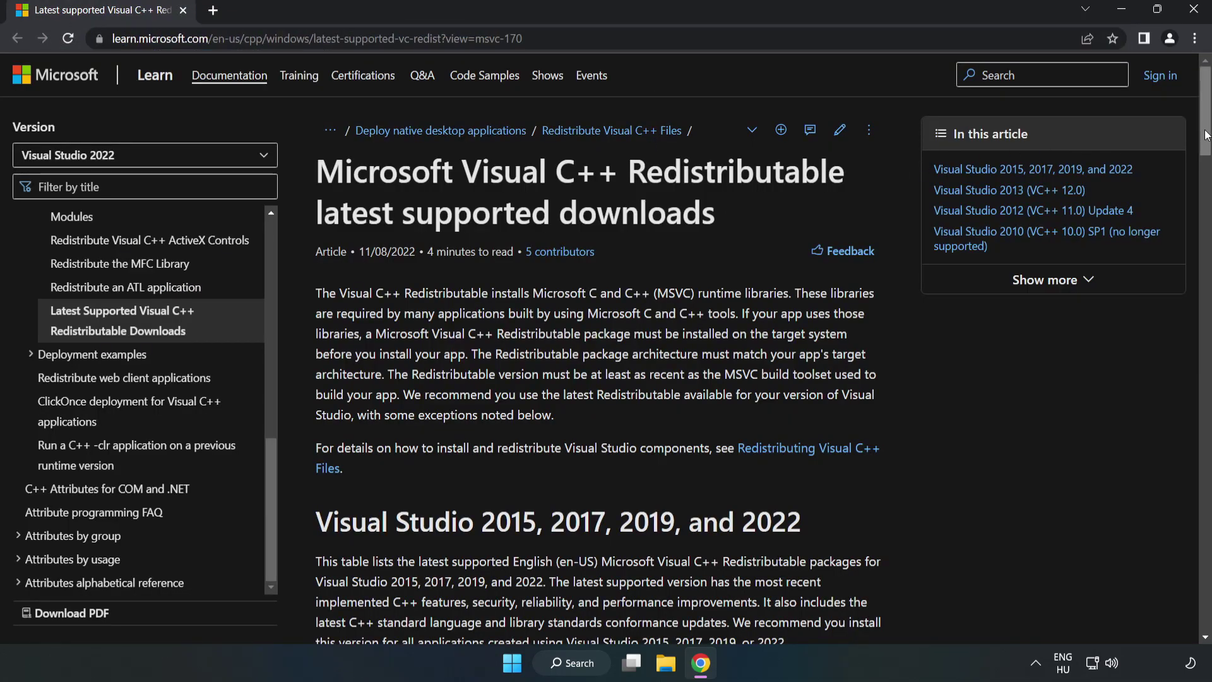
drag(1206, 140, 1206, 163)
scroll(1206, 163, down, 4)
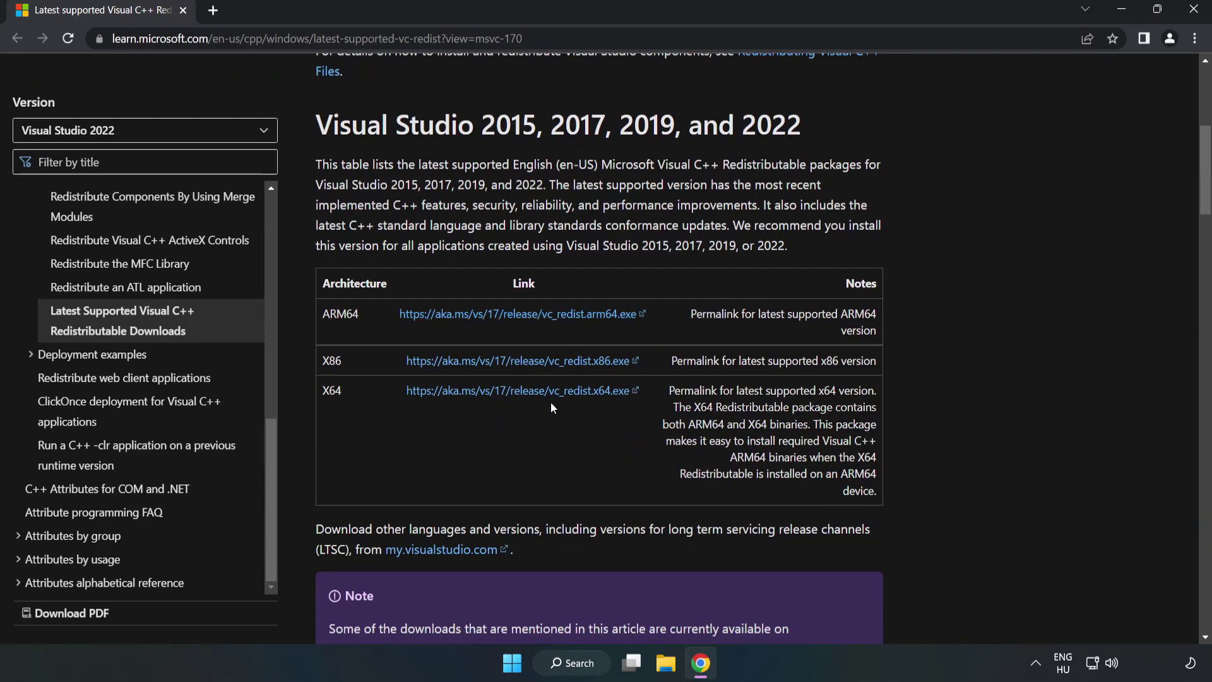
click(532, 363)
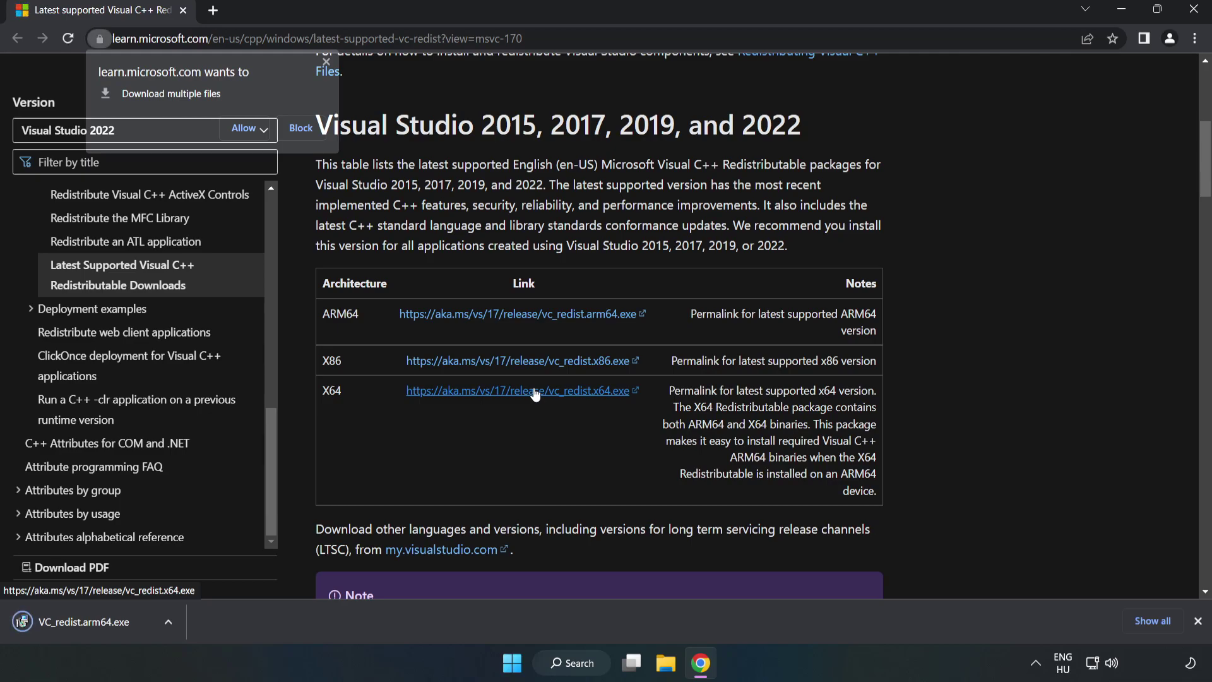
click(245, 128)
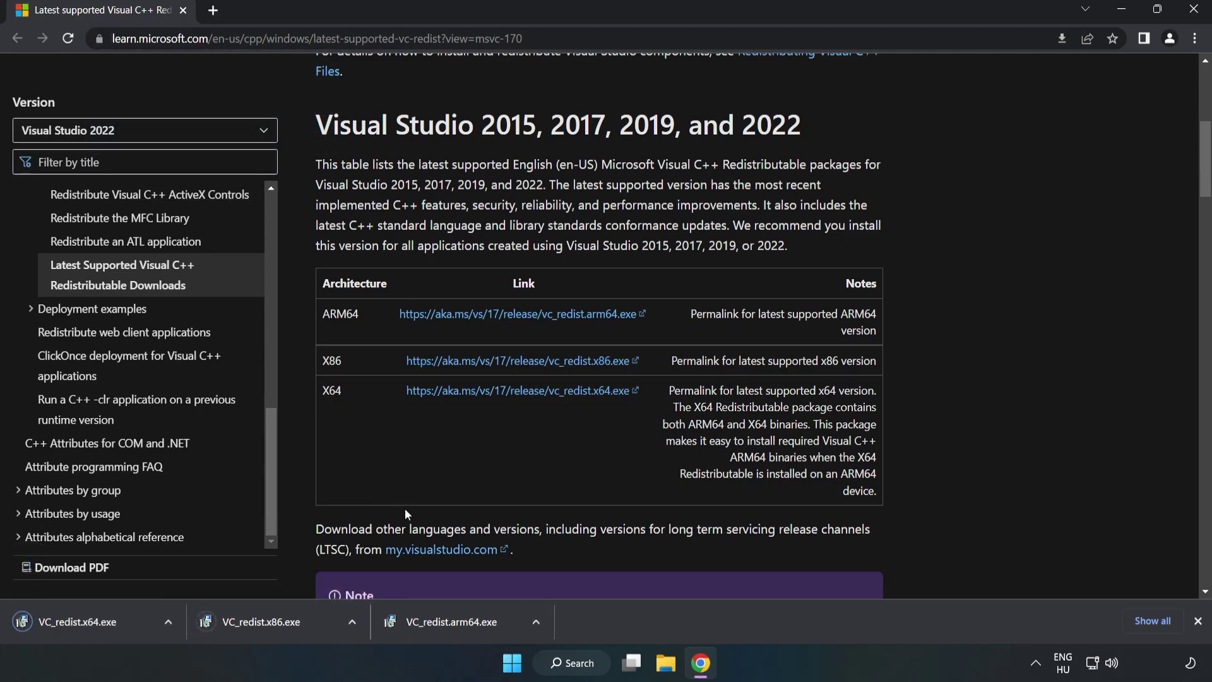
- Agree and try installing VC_redist.arm64.exe, then close the failed setup
click(464, 626)
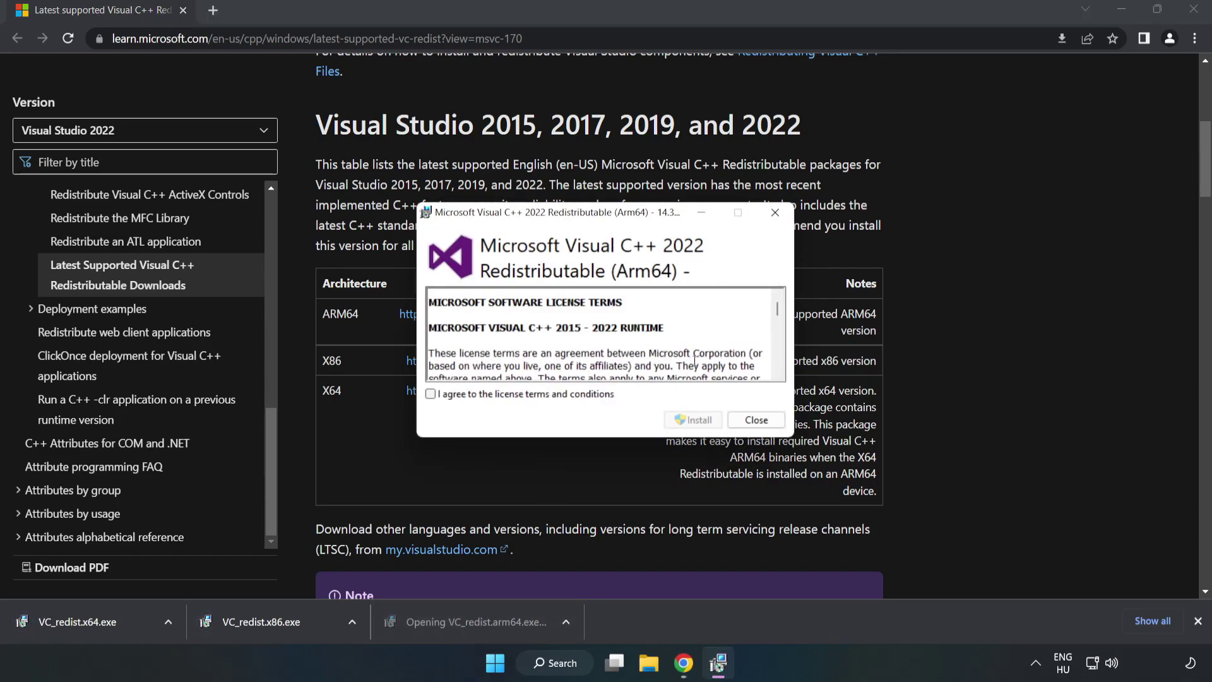
drag(776, 312, 777, 372)
click(534, 395)
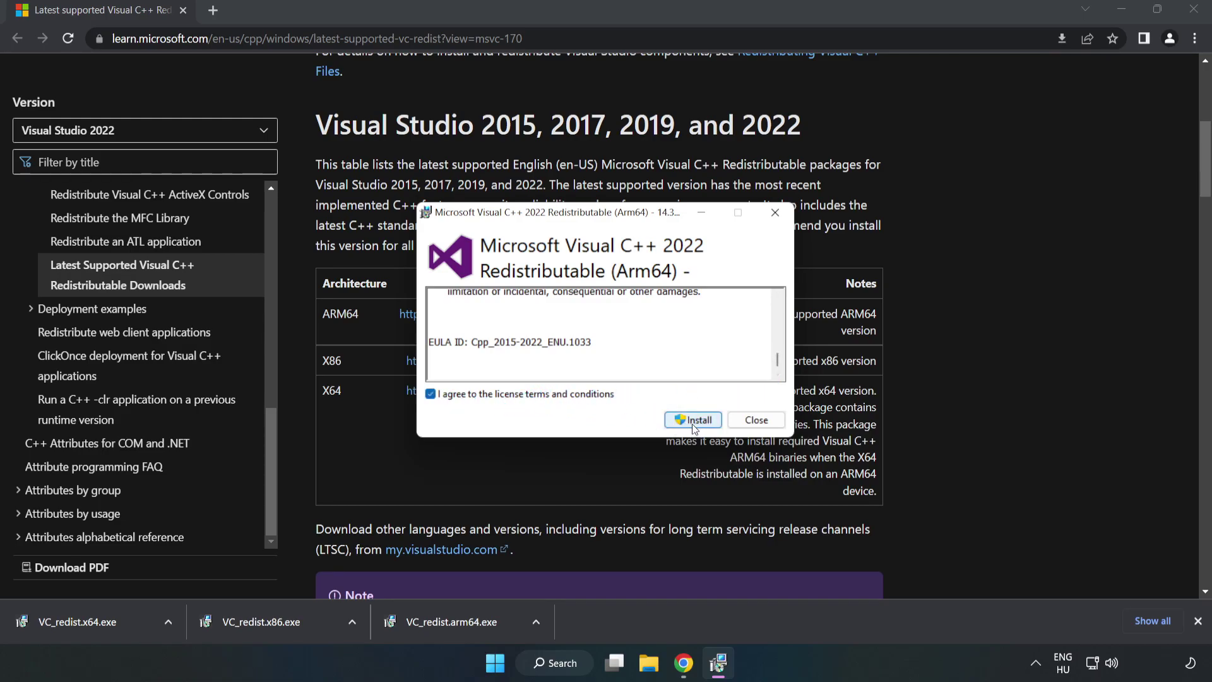
click(694, 427)
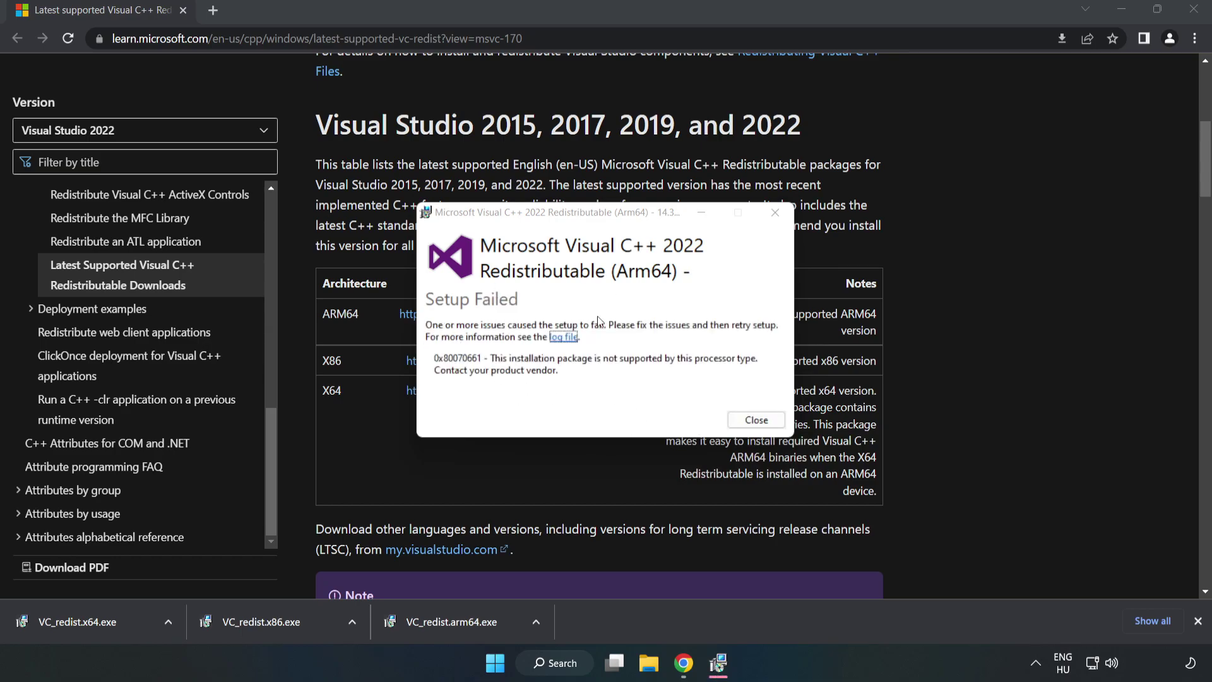
click(756, 419)
- Install VC_redist.x86.exe and VC_redist.x64.exe, closing each setup without restarting
click(293, 623)
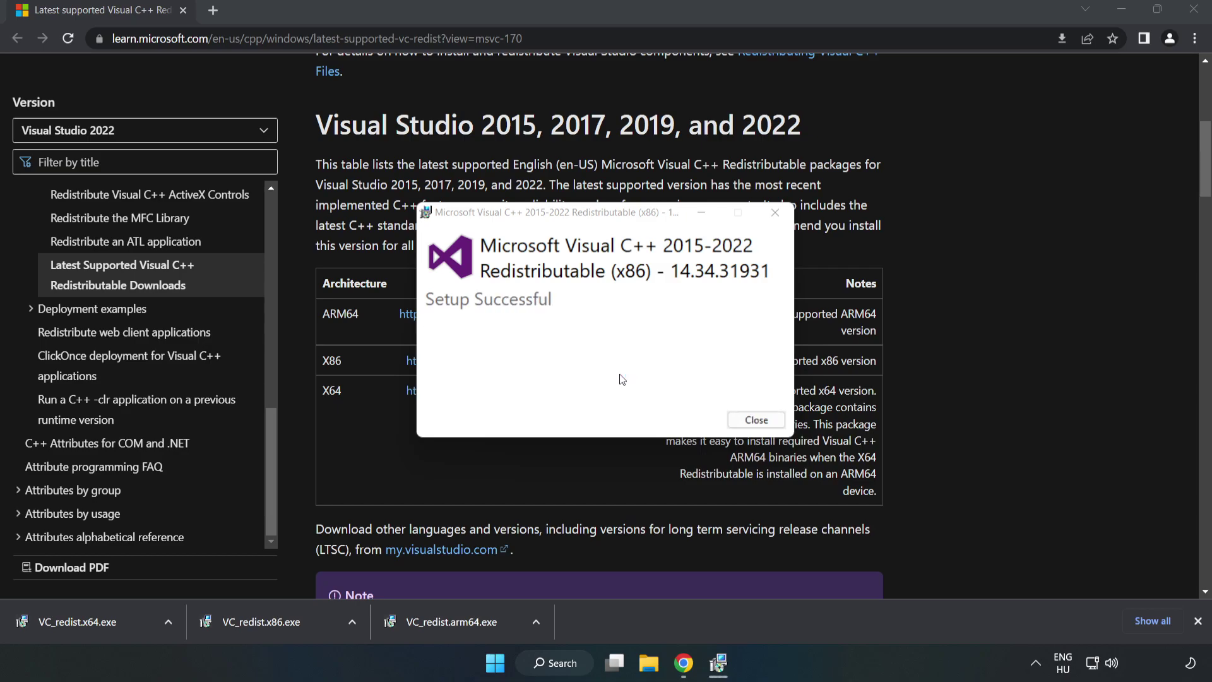
click(756, 420)
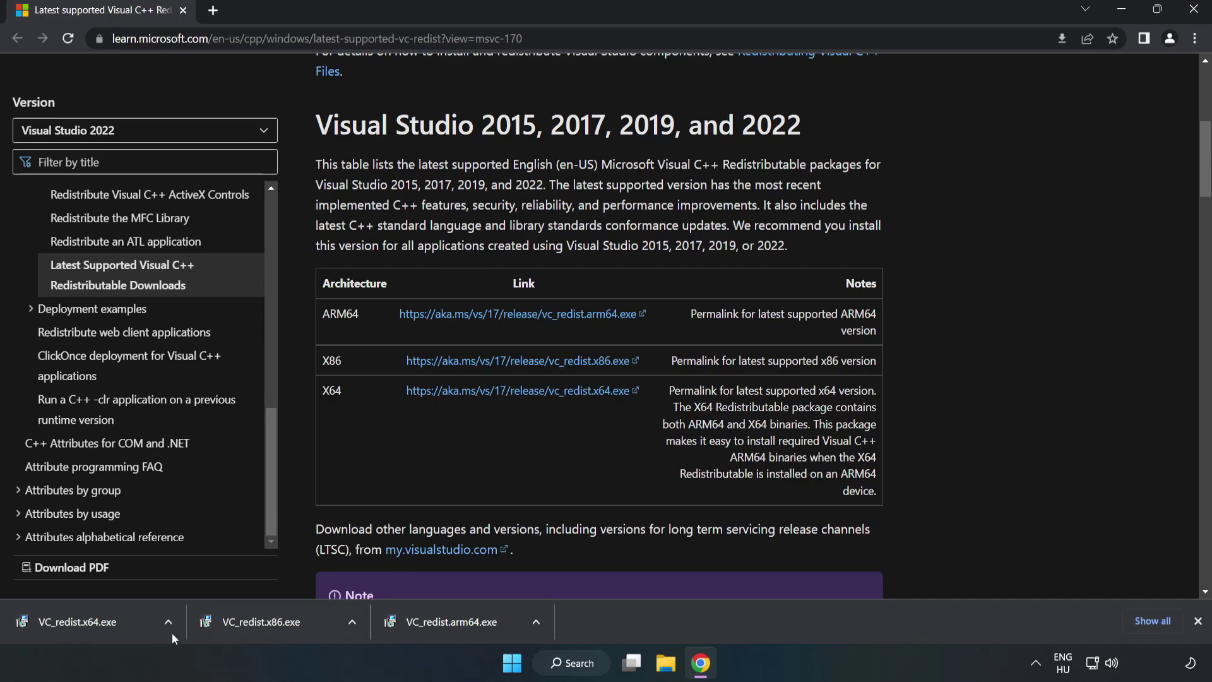
click(66, 618)
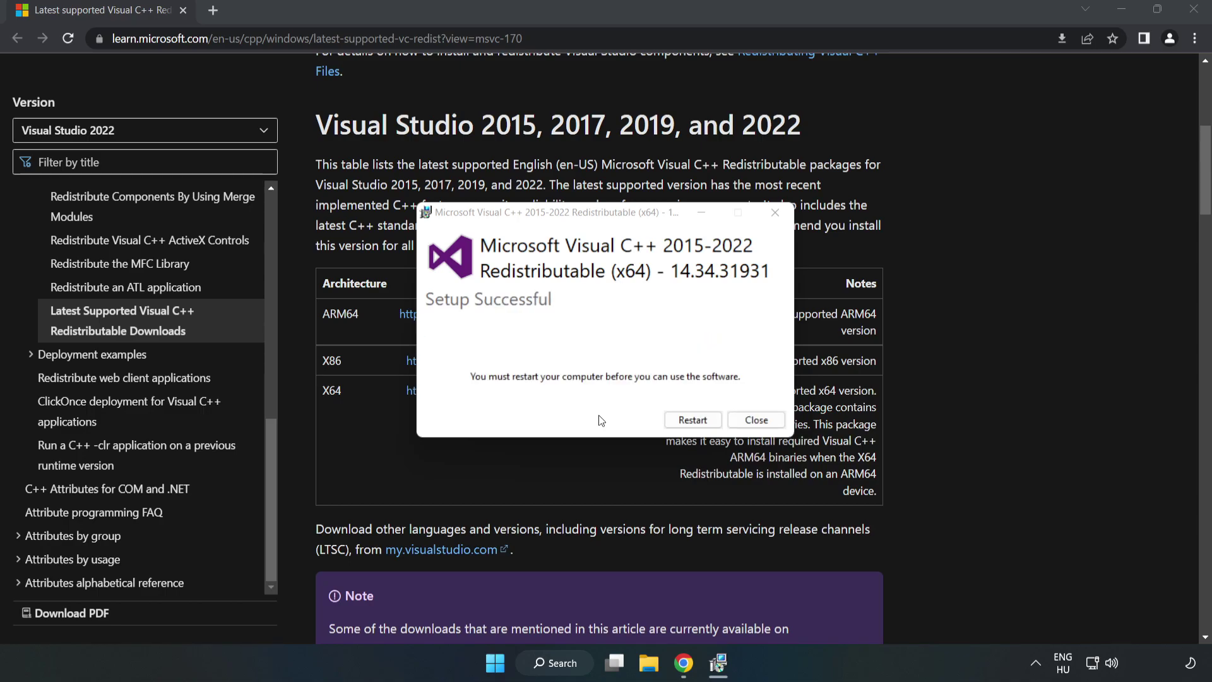
click(756, 420)
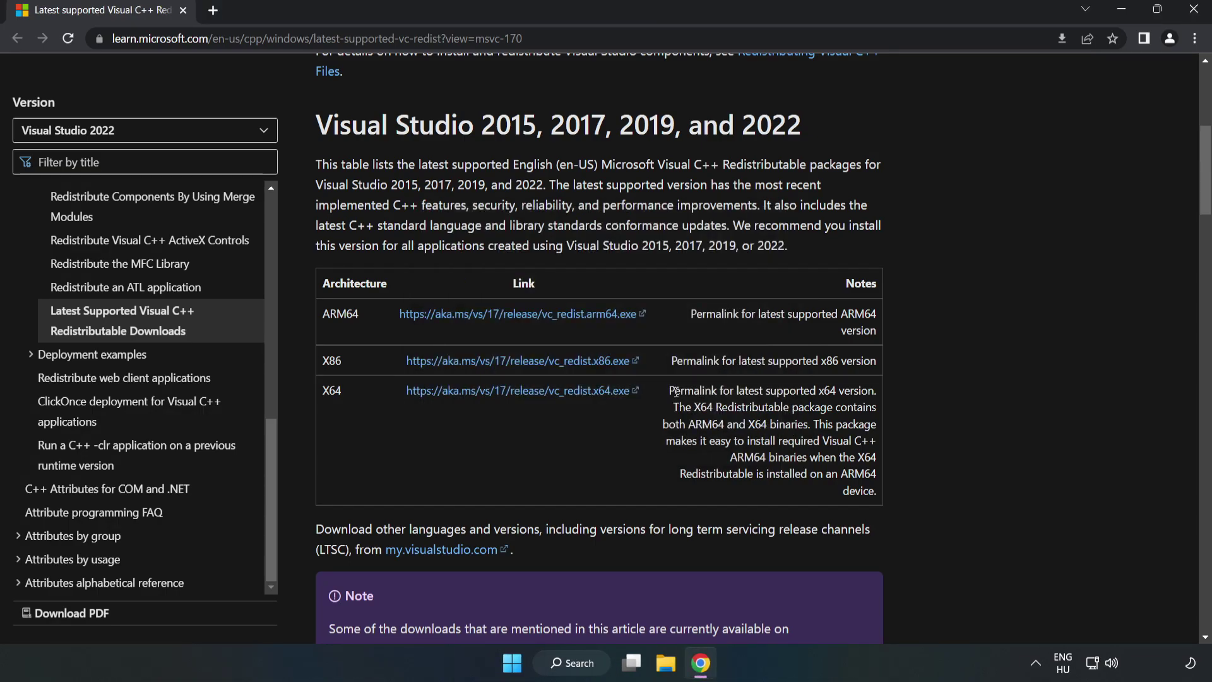
- Close Chrome and bring up the Start menu's power options to restart
click(1195, 14)
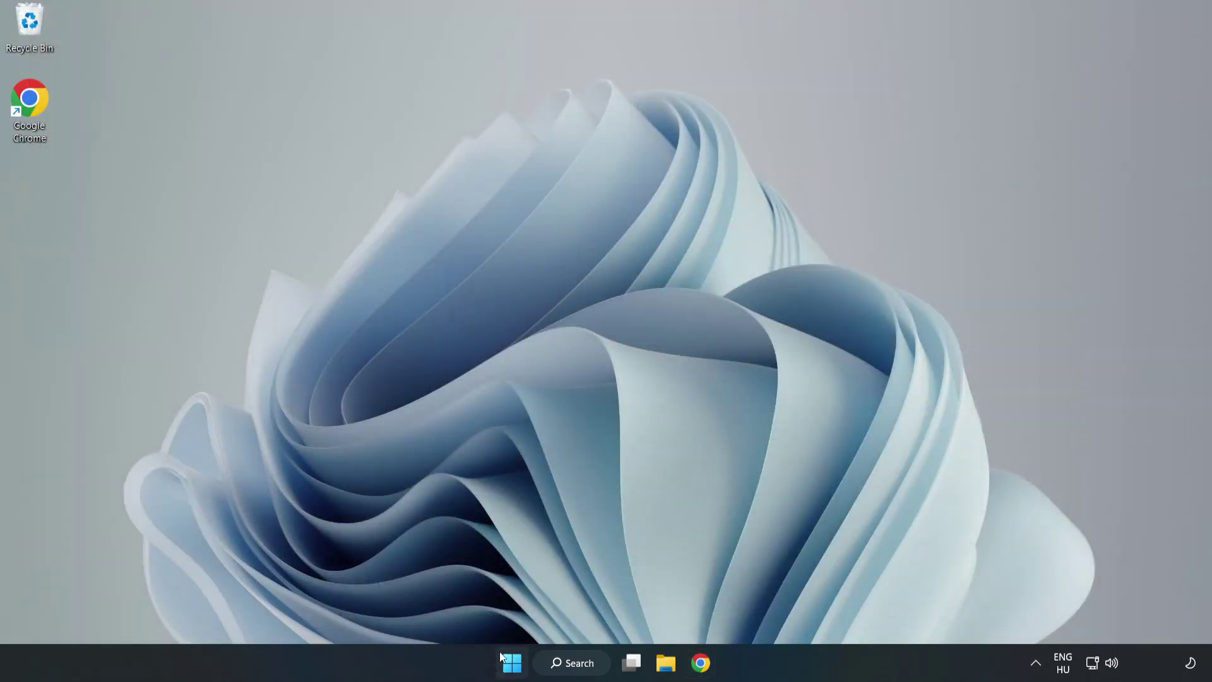
click(512, 664)
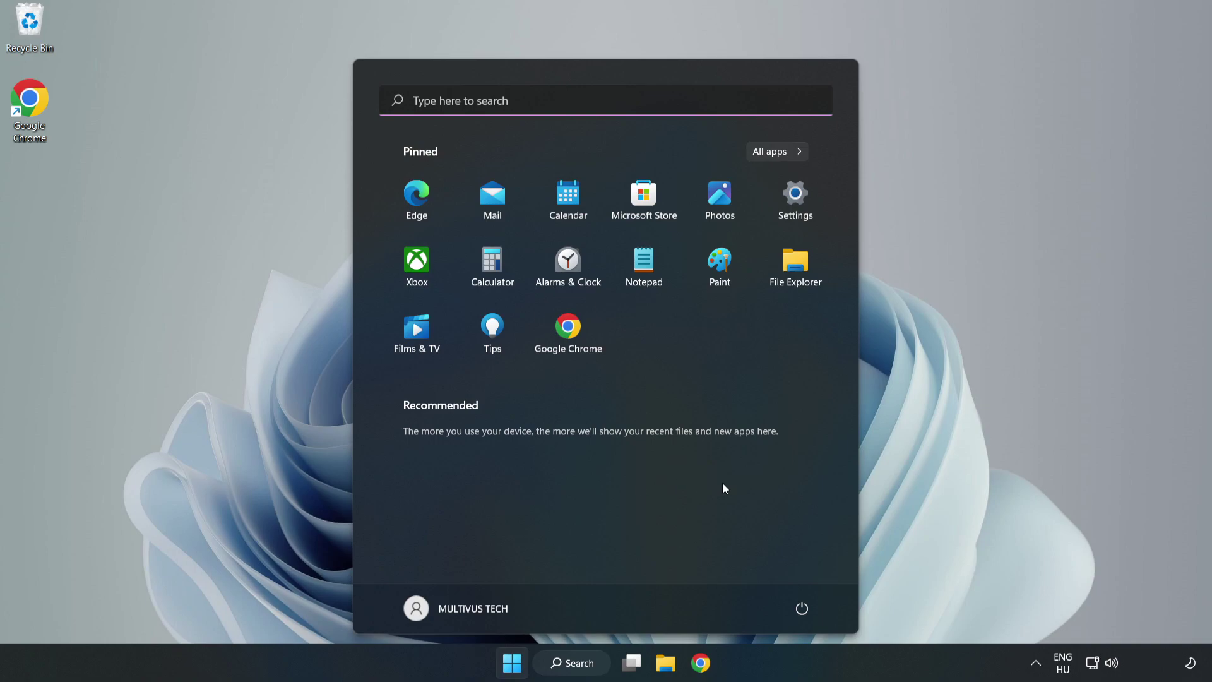
click(799, 611)
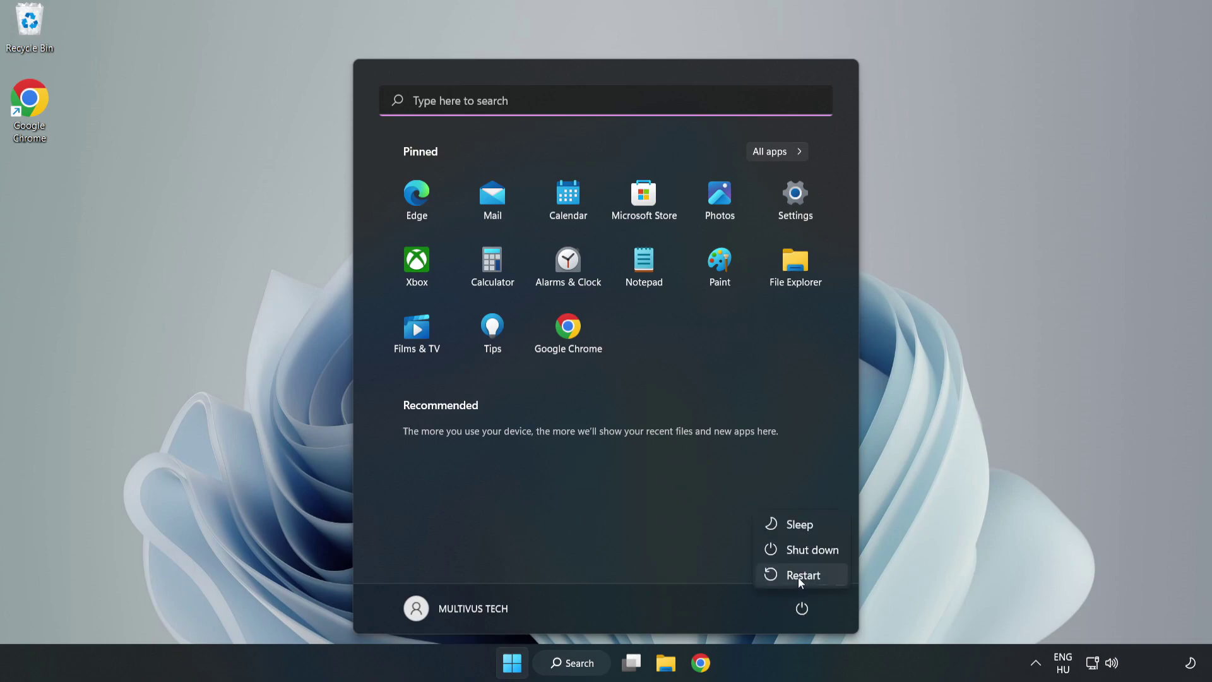